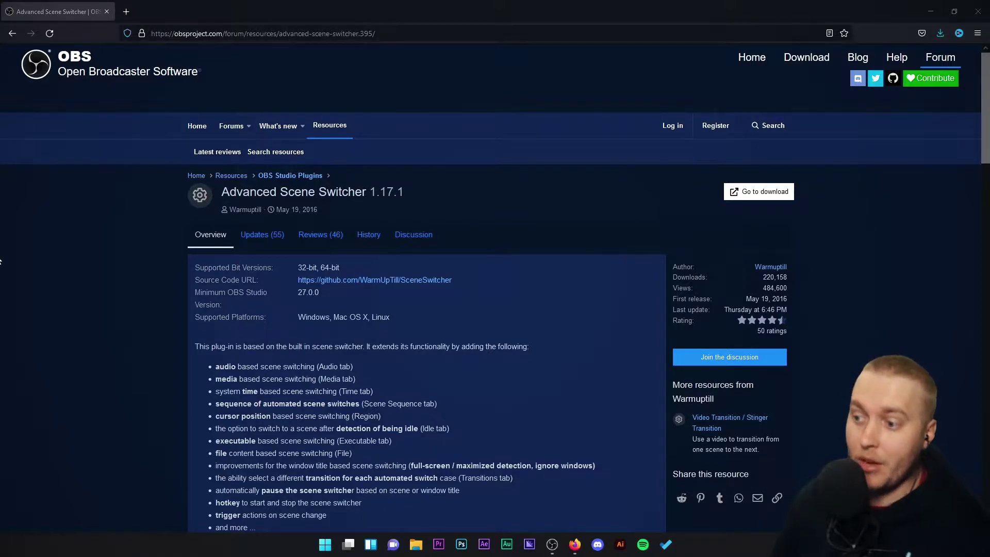
- Review the Advanced Scene Switcher resource page on the OBS forum, highlighting the plugin's name and version
left_click_drag(220, 193, 366, 194)
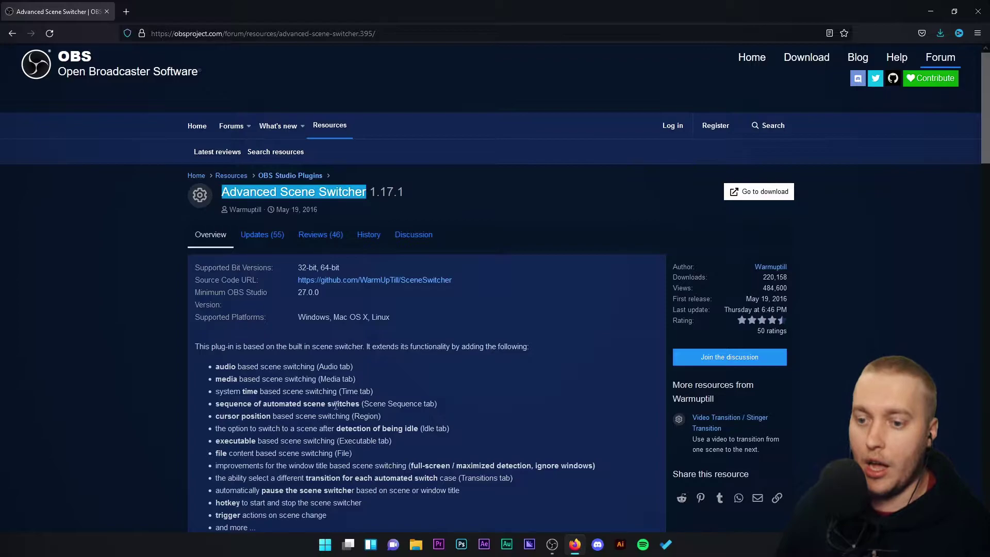
scroll(285, 381, "down", 2)
scroll(285, 381, "up", 2)
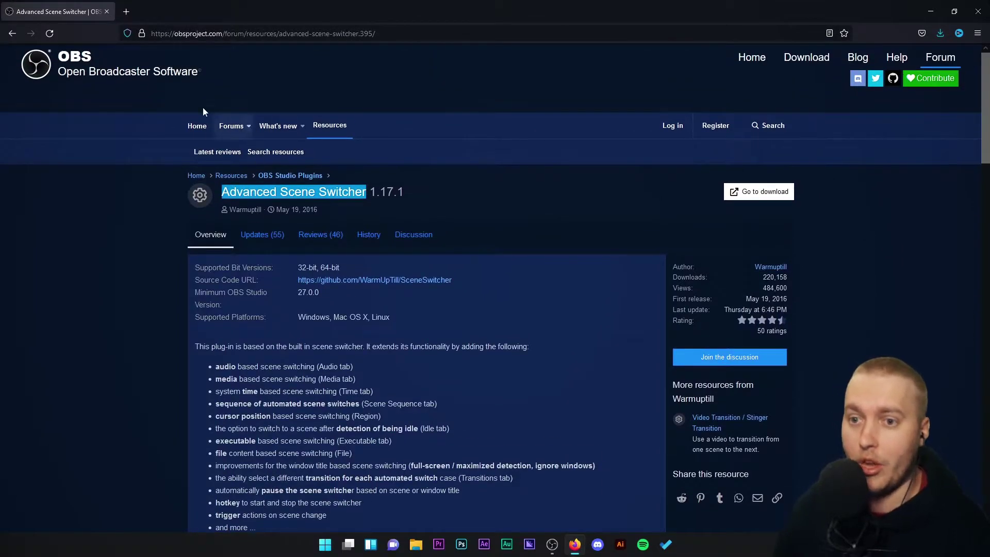
left_click(244, 196)
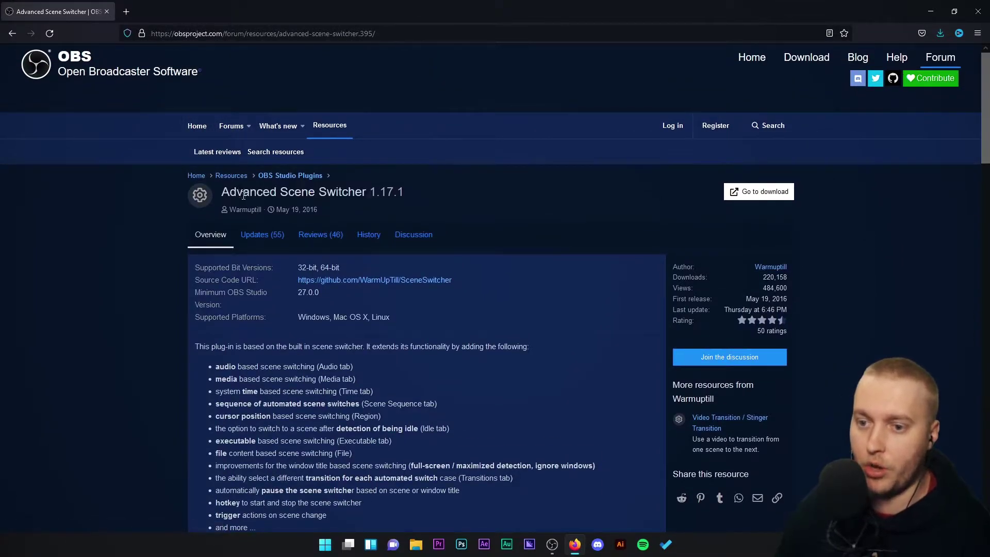
left_click_drag(224, 193, 367, 185)
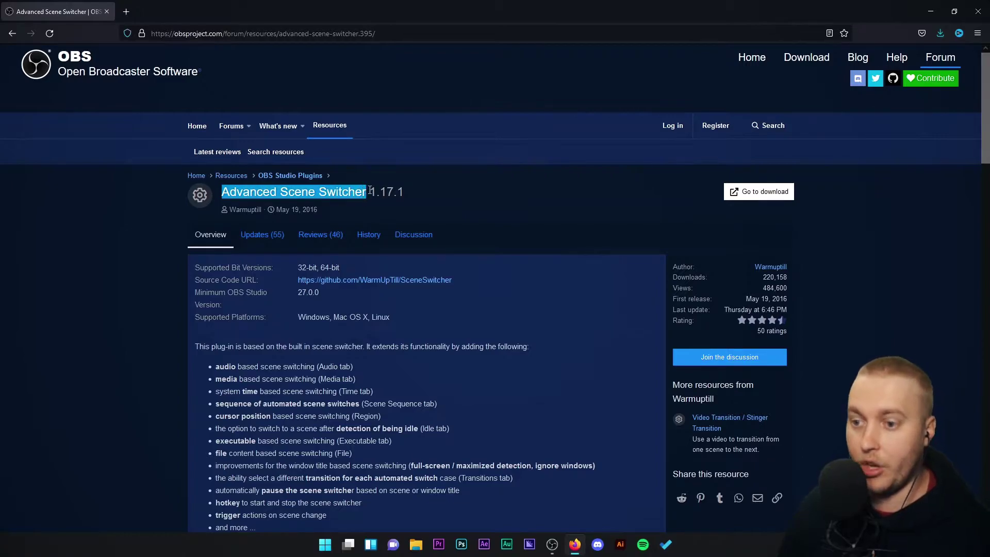
left_click(371, 190)
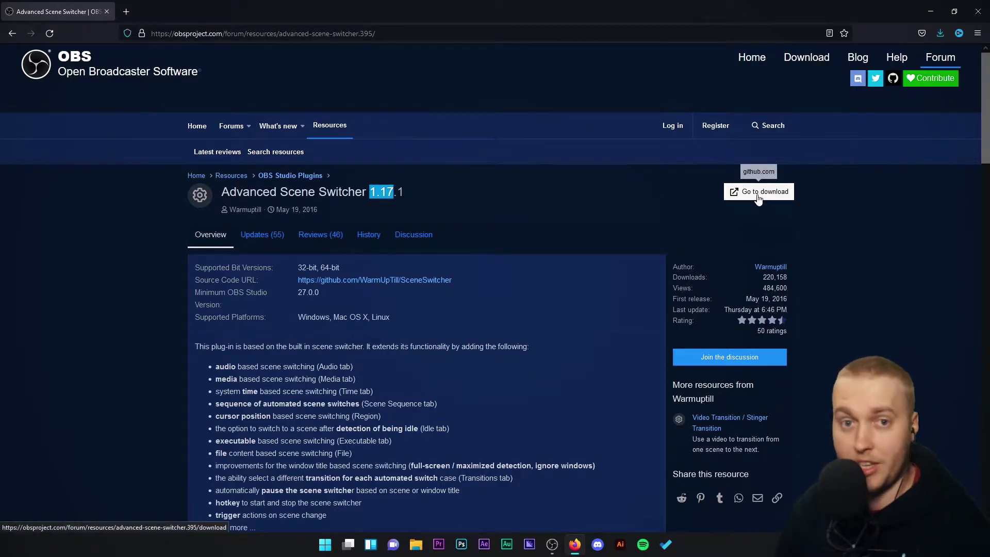
- Switch to OBS Studio and open the Advanced Scene Switcher window
left_click(557, 549)
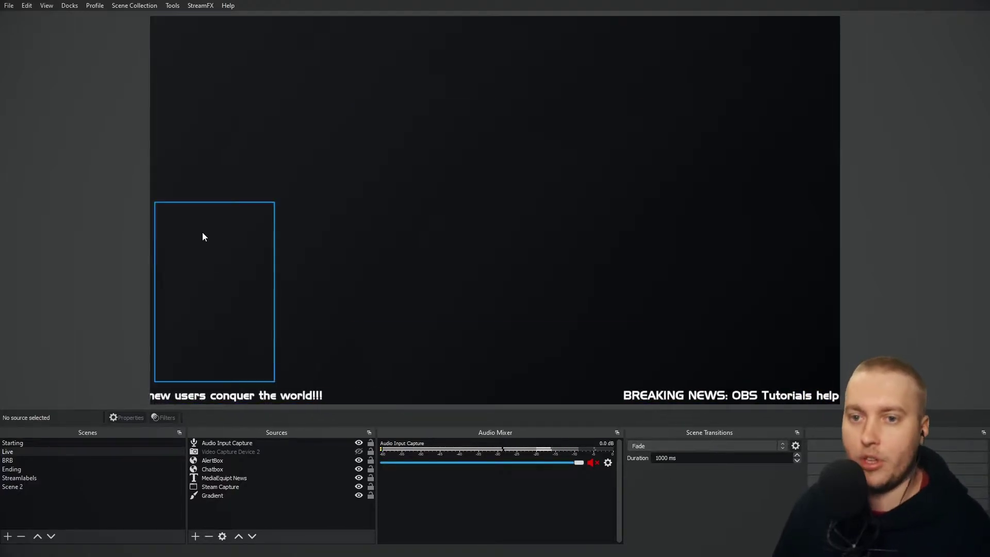
left_click(172, 7)
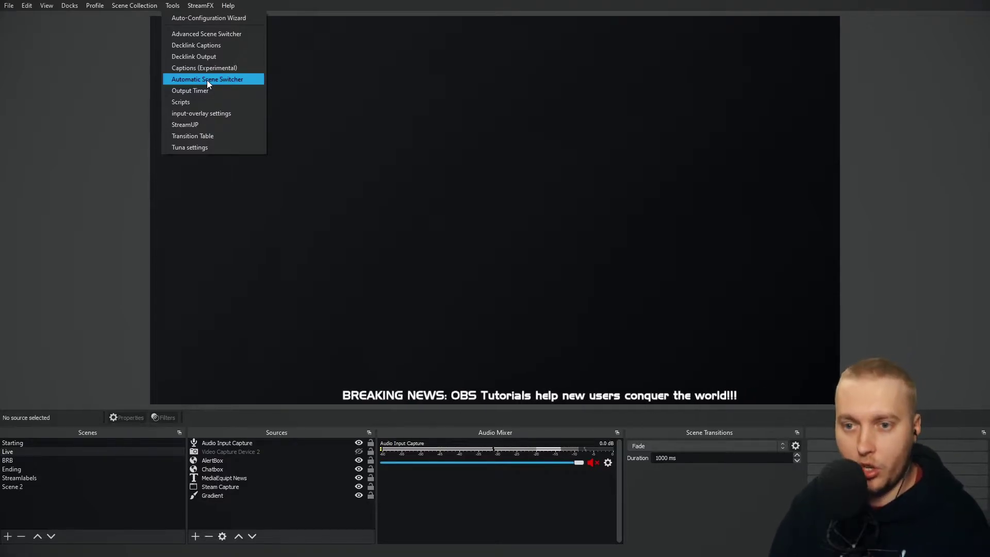
left_click(197, 35)
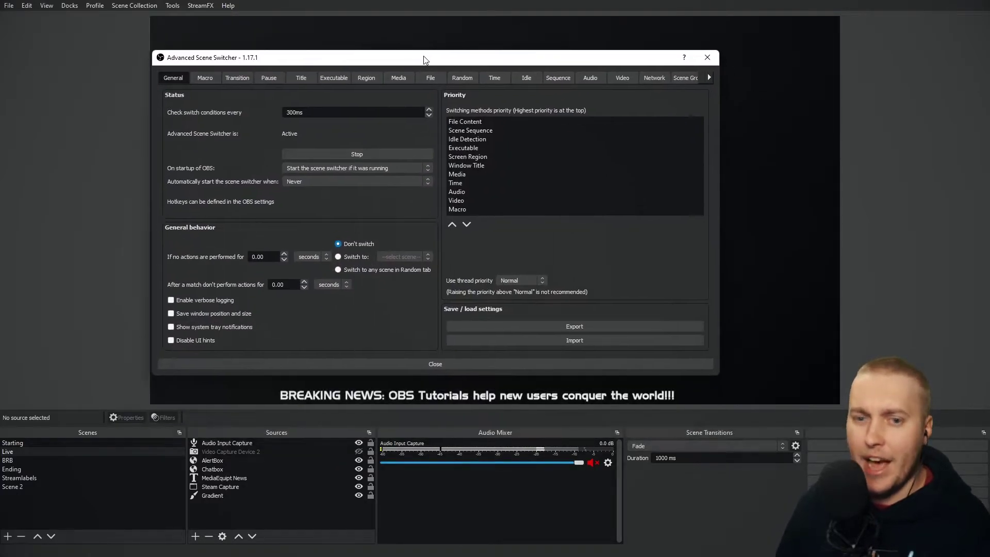
left_click_drag(424, 59, 432, 65)
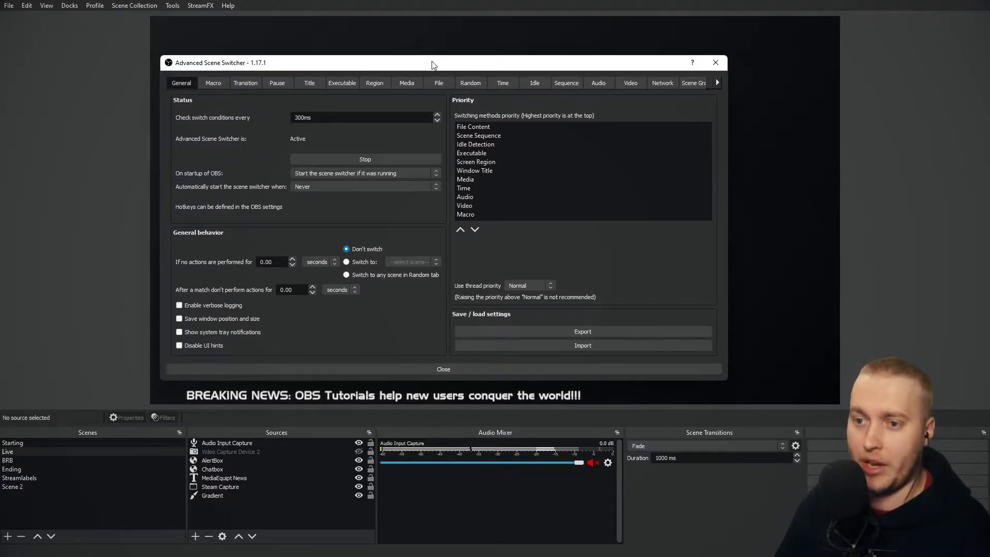
- Stop the Advanced Scene Switcher and widen its window to fit all its setting categories
left_click(323, 159)
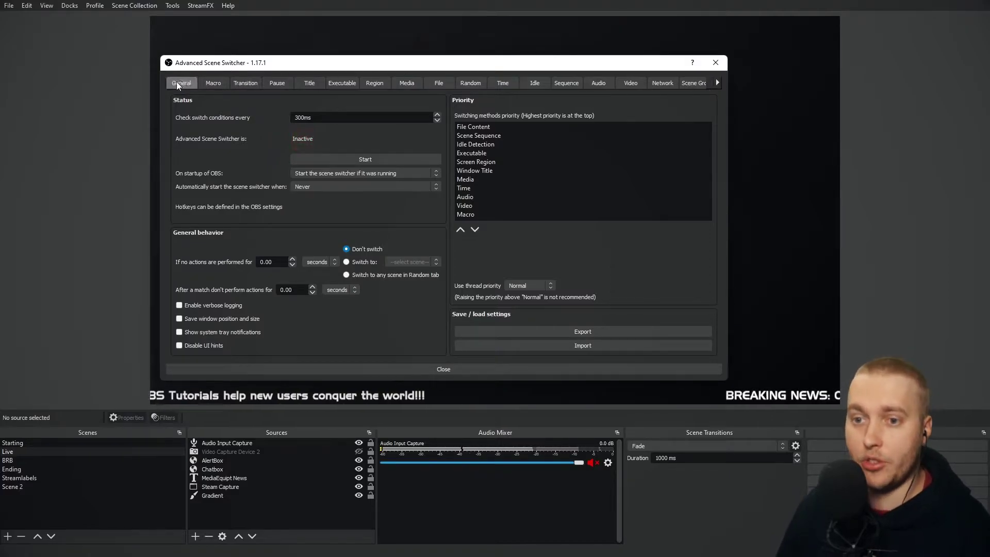
mouse_move(226, 63)
left_mouse_down()
mouse_move(227, 38)
mouse_move(227, 53)
left_mouse_up()
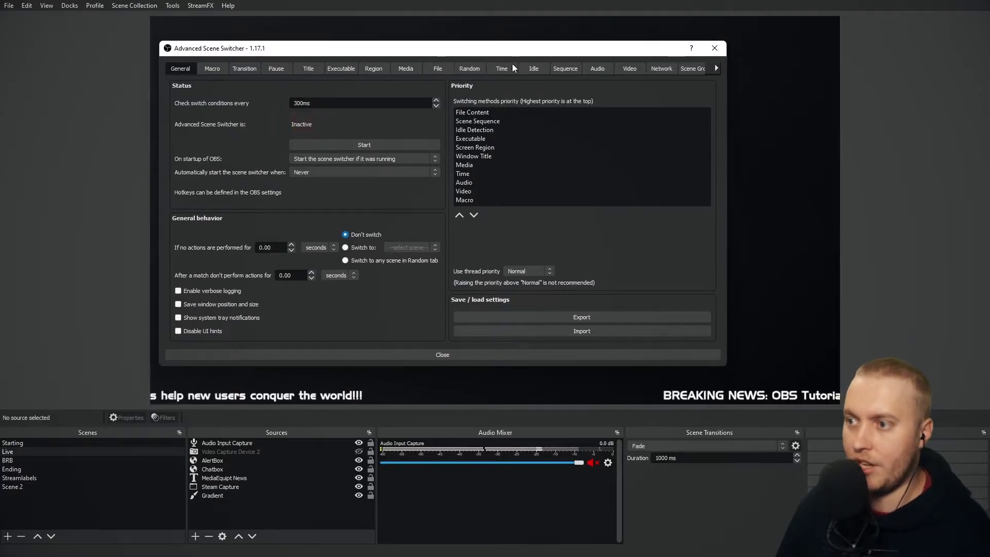
left_click_drag(726, 126, 773, 126)
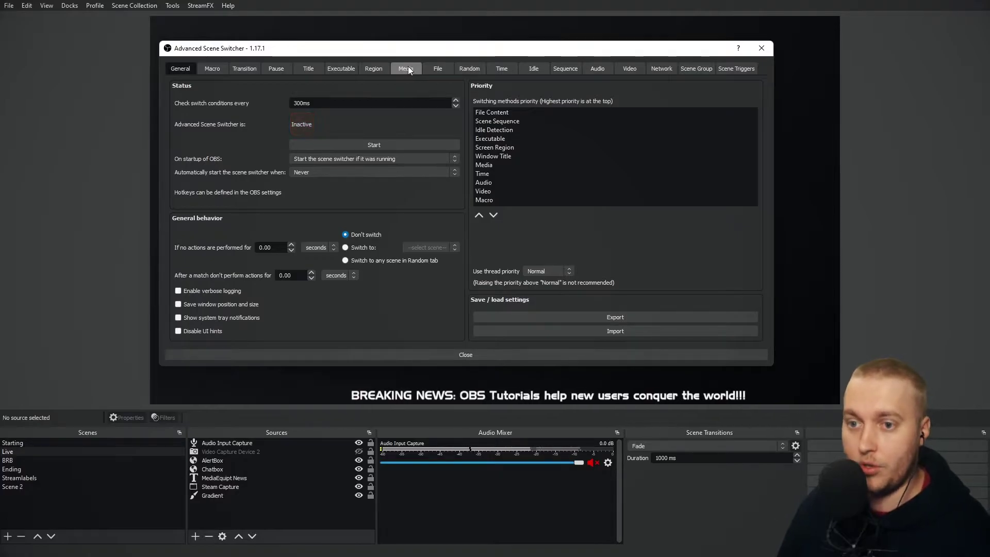
- Add an executable-based switching rule and look through its available target scenes and transitions
left_click(333, 70)
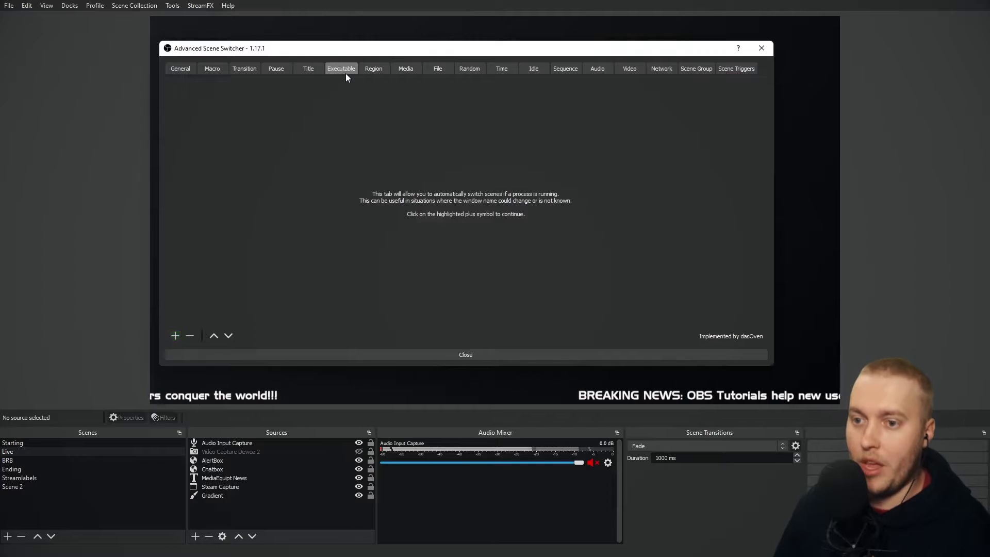
left_click(175, 335)
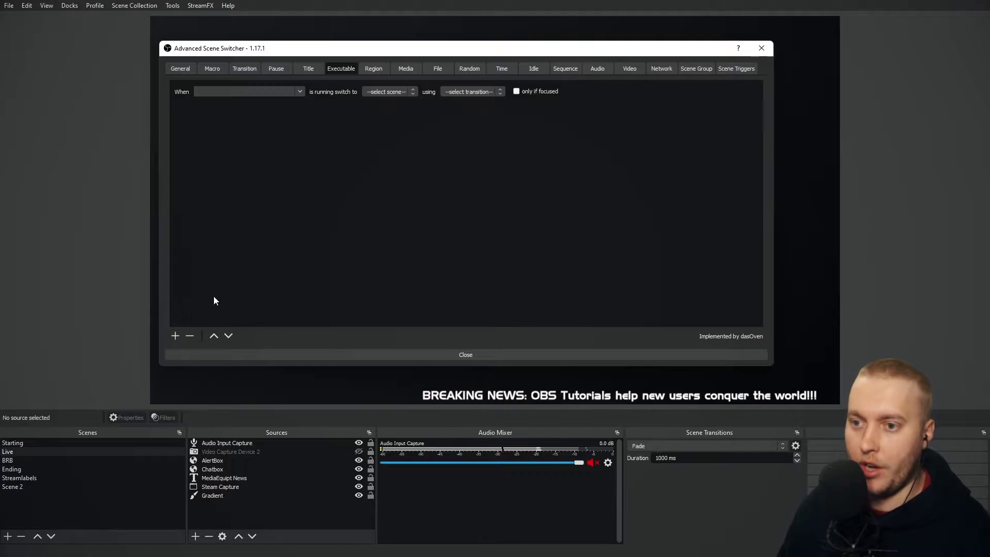
left_click(205, 95)
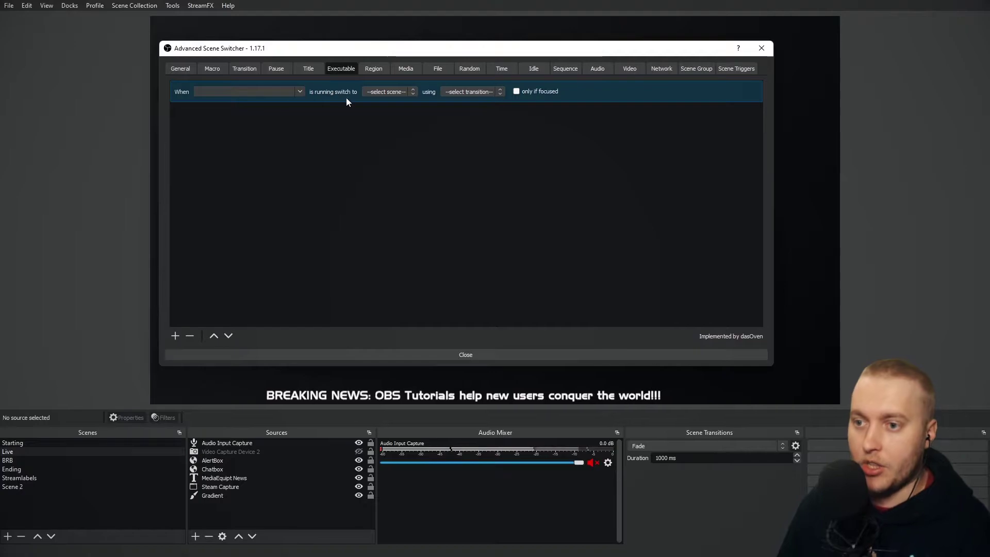
left_click(388, 91)
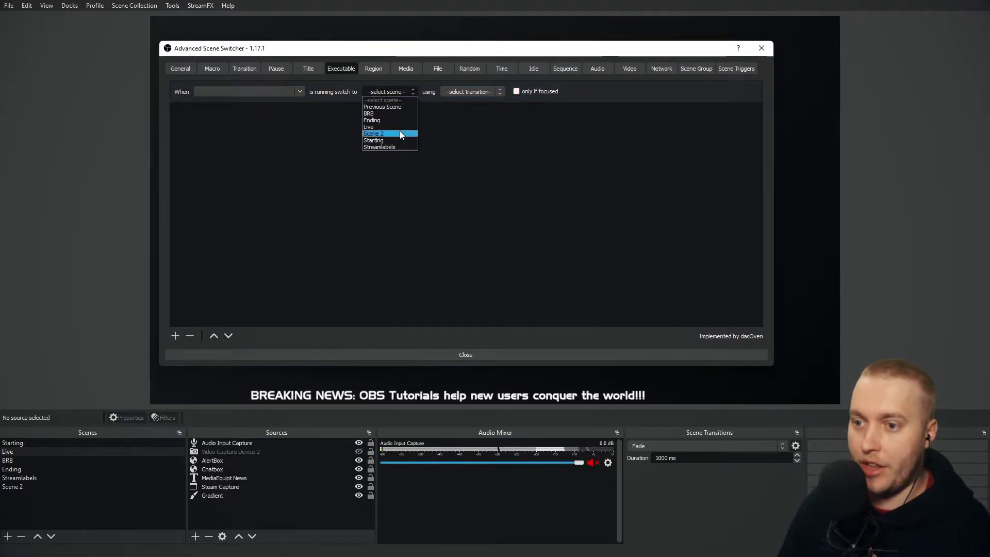
left_click(475, 125)
left_click(471, 92)
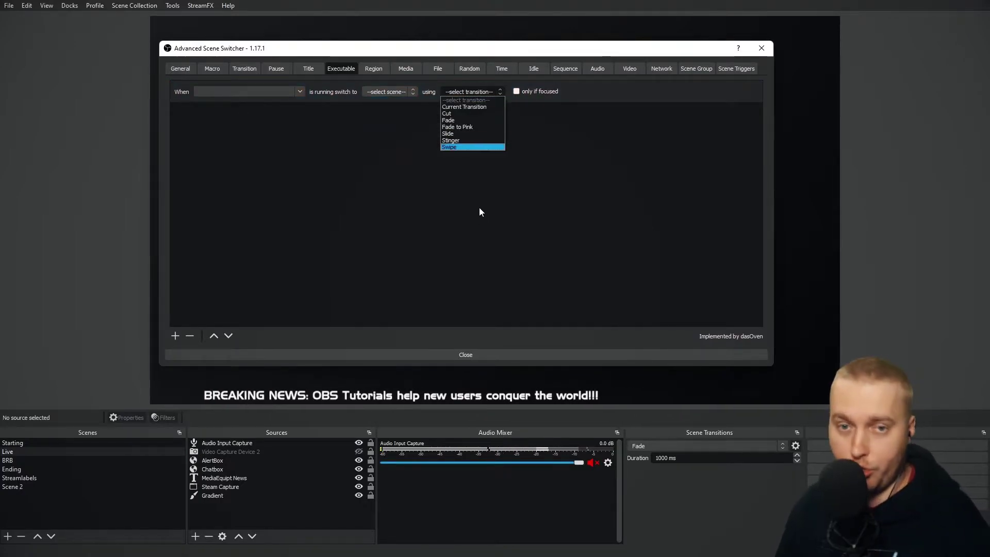
left_click(479, 209)
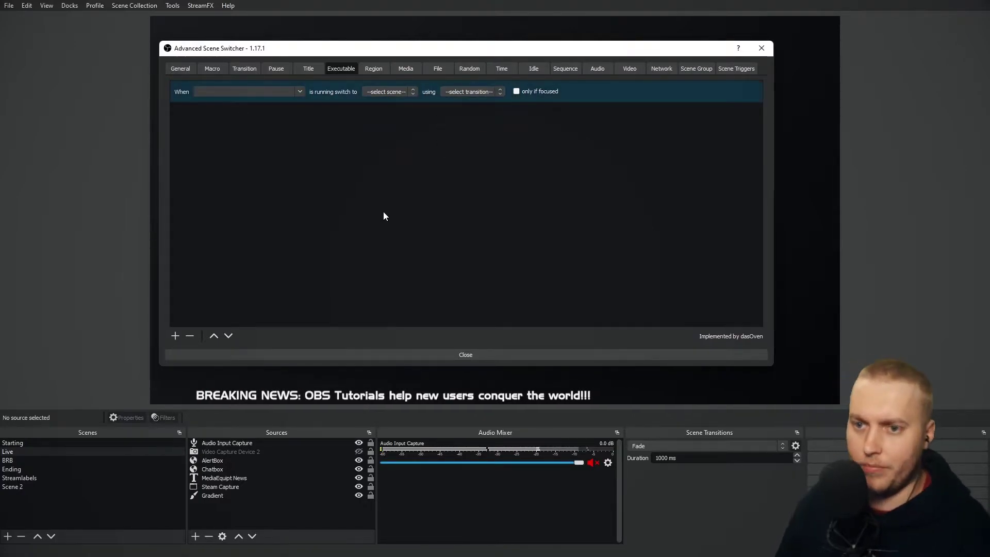
- Look through the running processes and set TeamViewer_Service.exe as the executable rule's trigger
left_click(299, 92)
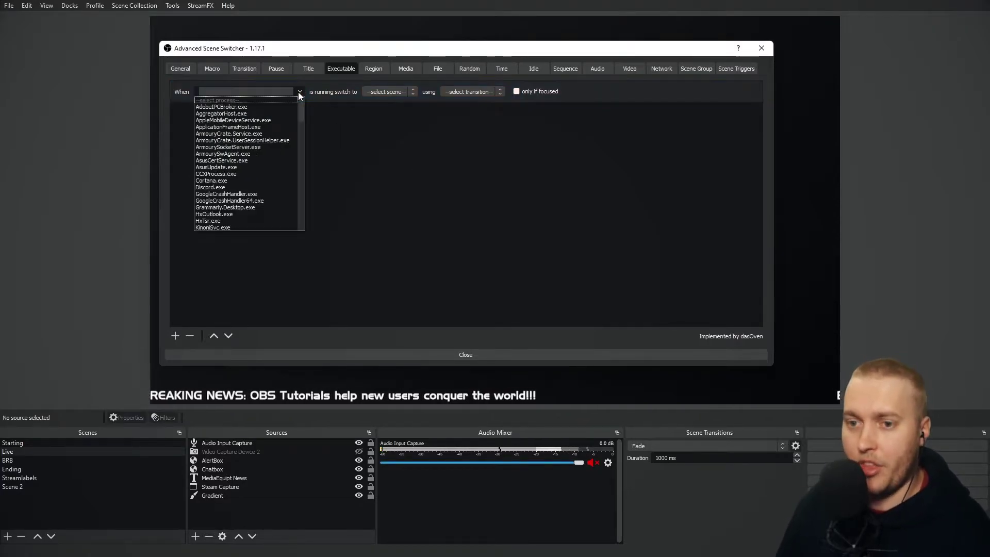
scroll(264, 168, "down", 5)
scroll(265, 167, "down", 15)
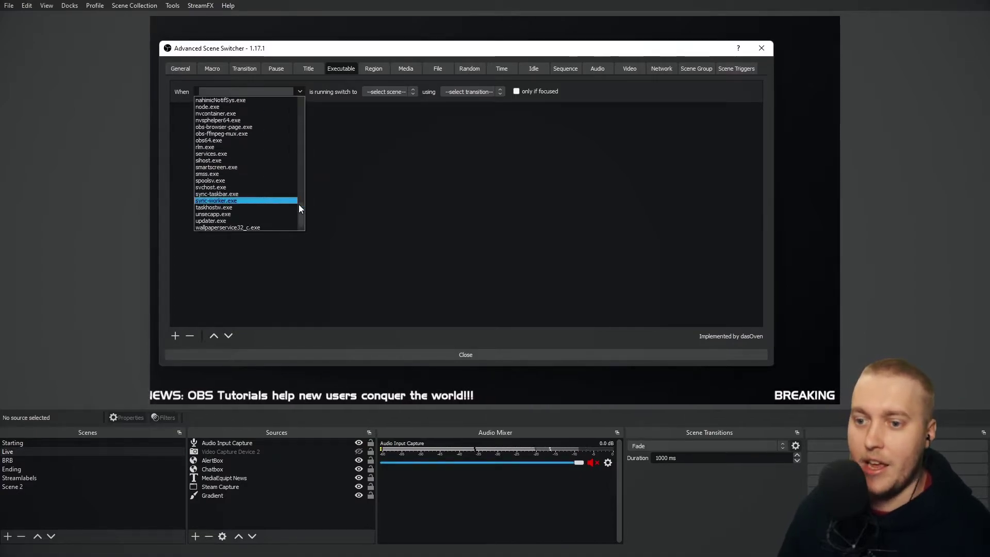
scroll(278, 212, "down", 1)
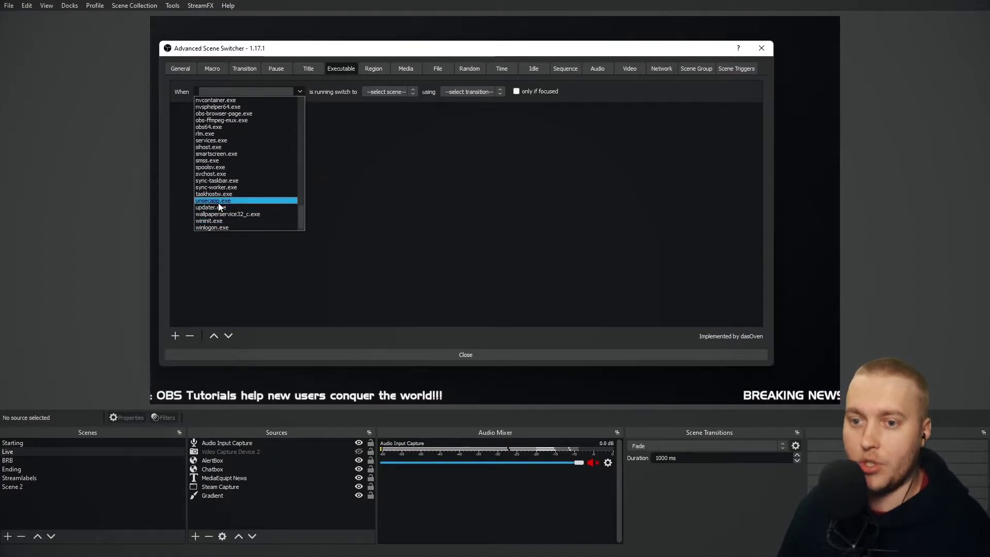
scroll(219, 203, "up", 12)
scroll(219, 206, "up", 8)
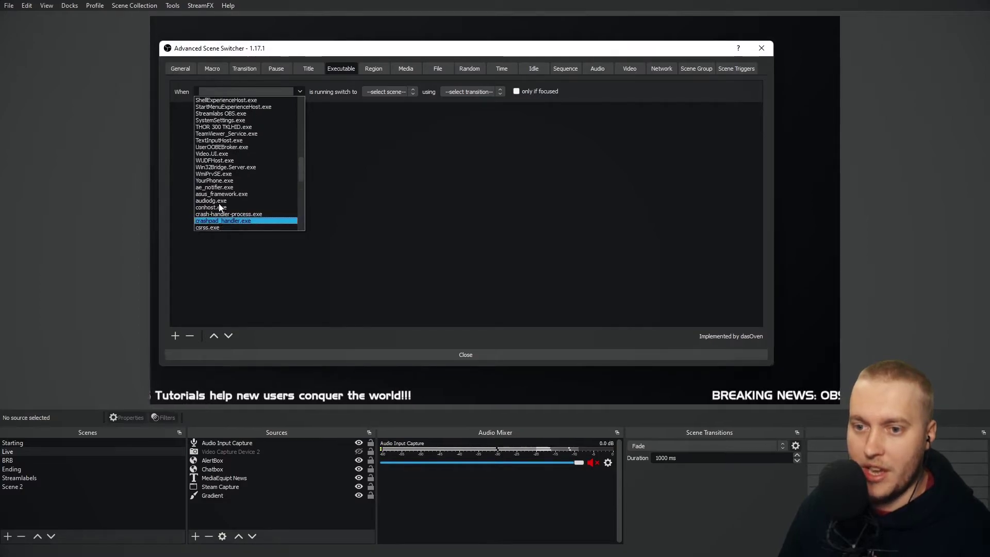
scroll(237, 168, "up", 10)
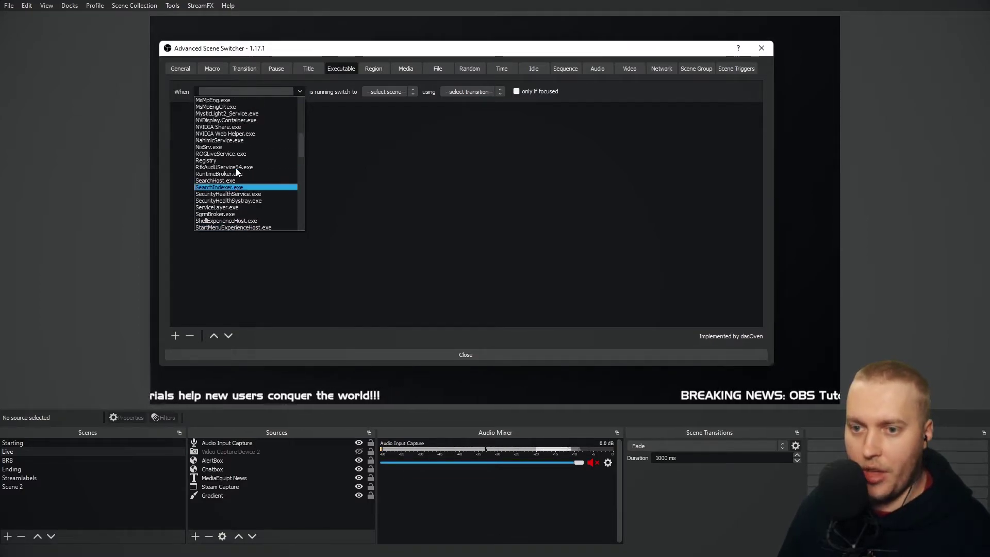
scroll(236, 169, "up", 2)
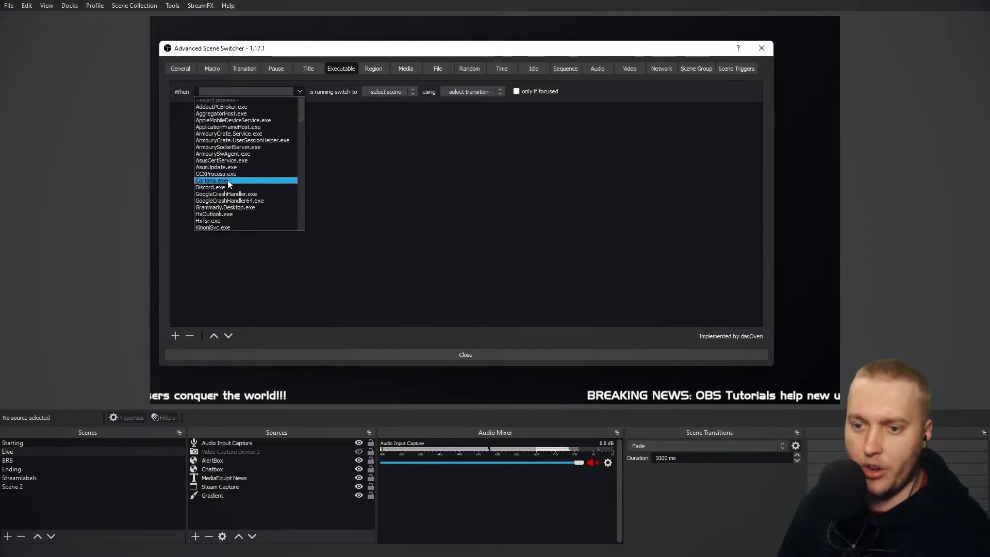
scroll(238, 186, "down", 6)
scroll(241, 197, "down", 15)
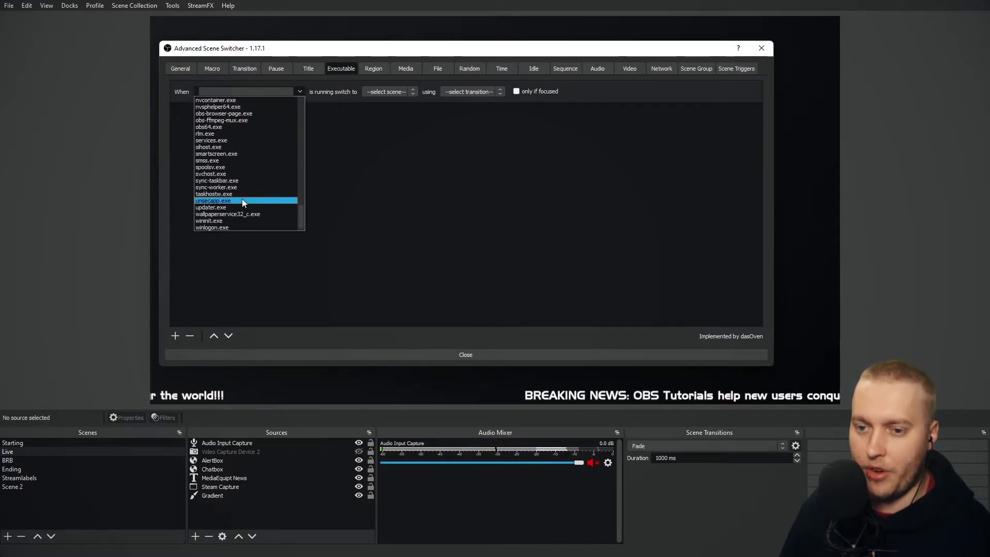
scroll(238, 224, "up", 2)
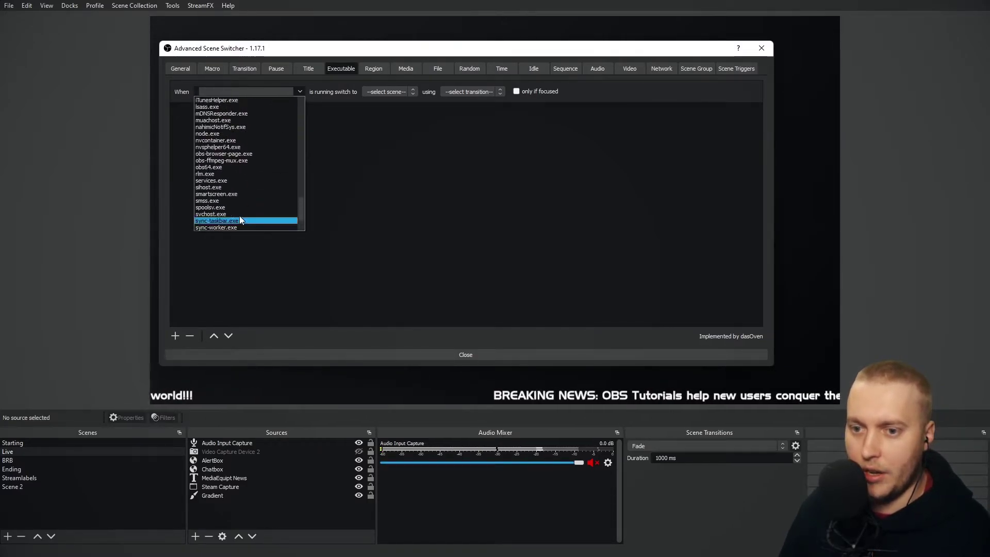
scroll(239, 217, "up", 1)
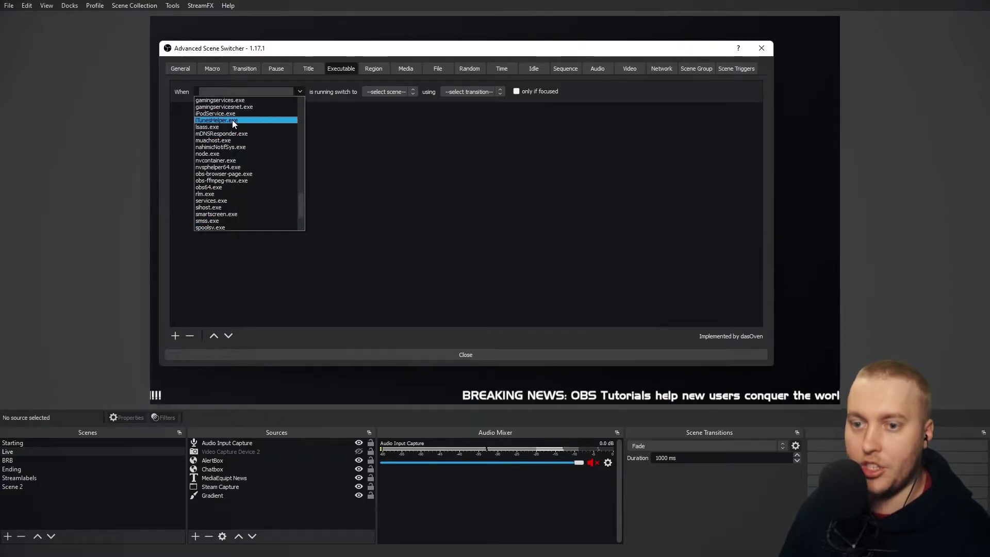
scroll(239, 140, "up", 2)
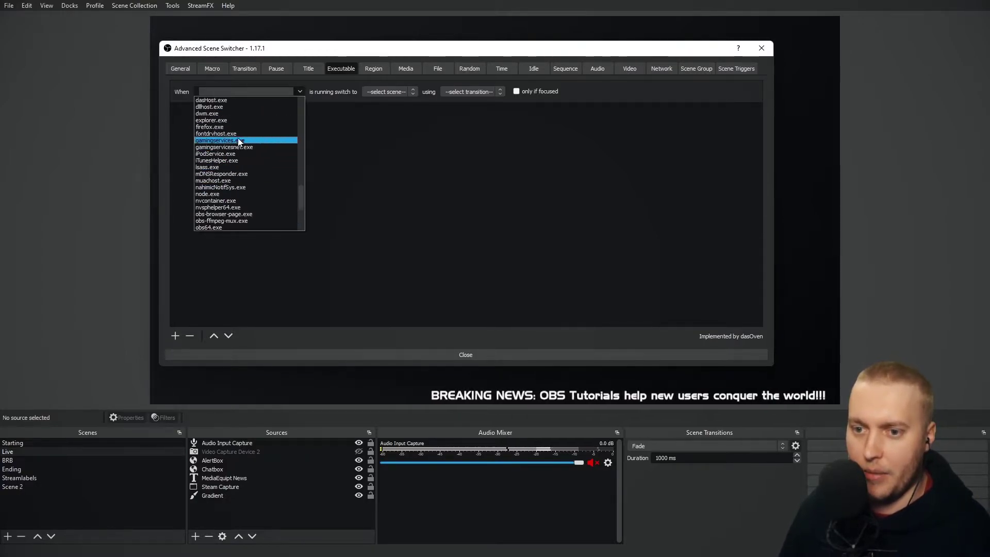
scroll(229, 151, "up", 2)
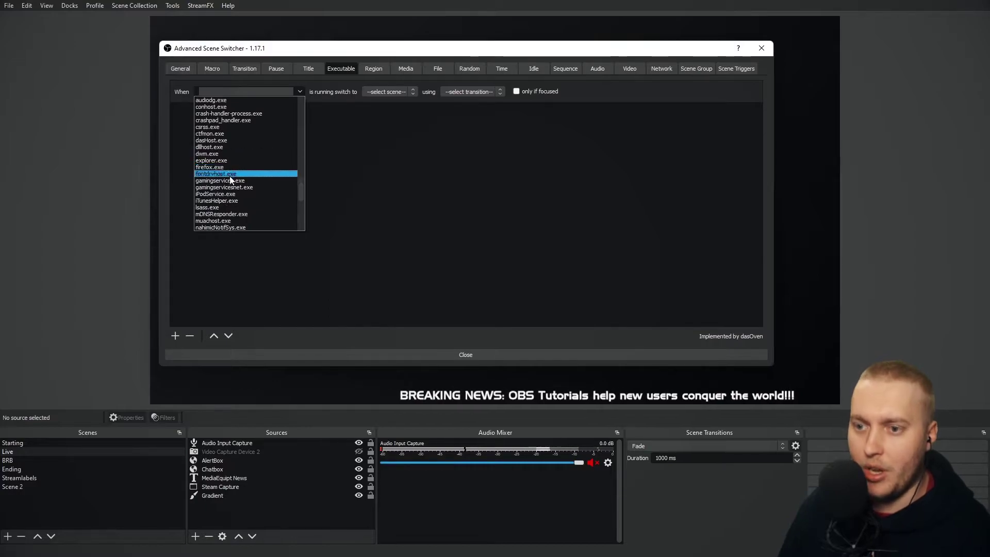
scroll(226, 166, "up", 1)
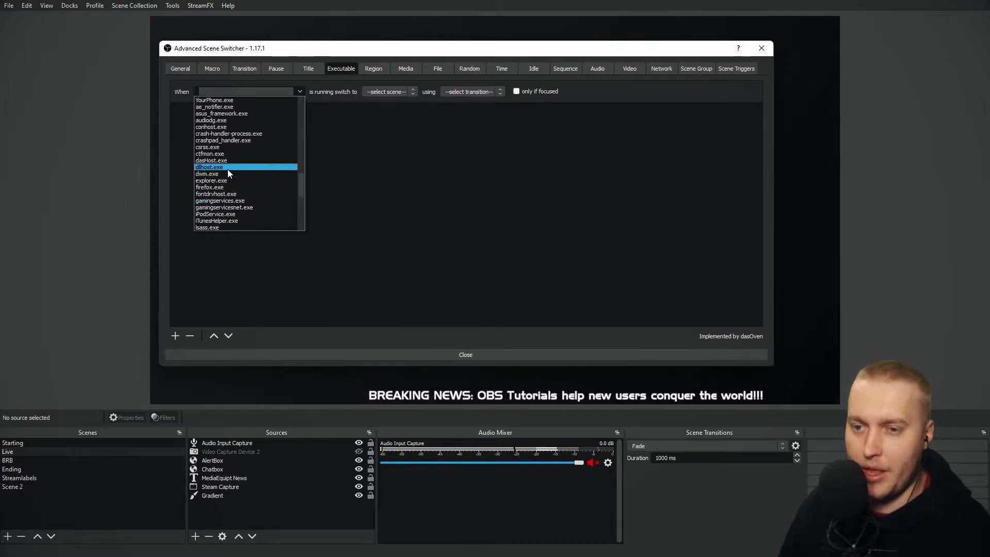
scroll(233, 170, "up", 4)
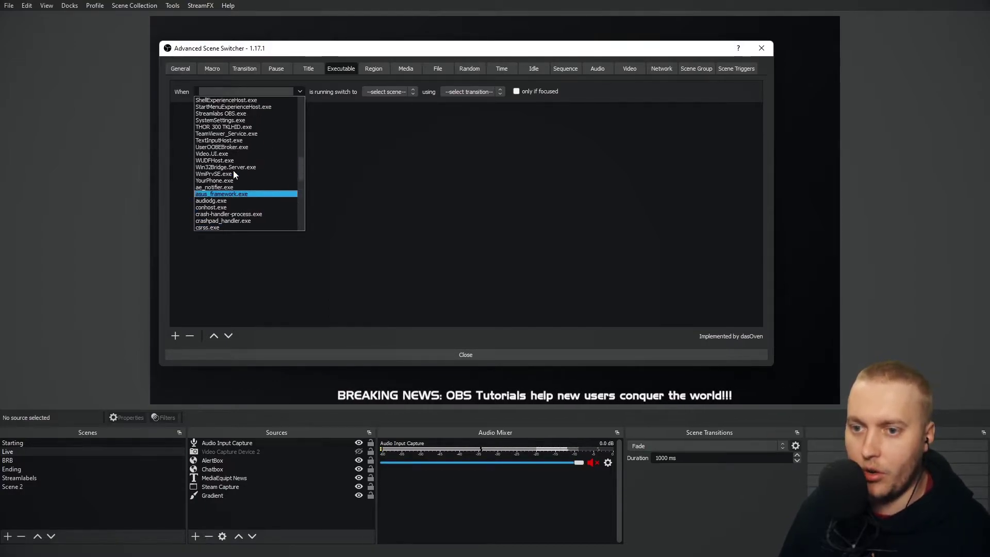
left_click(218, 134)
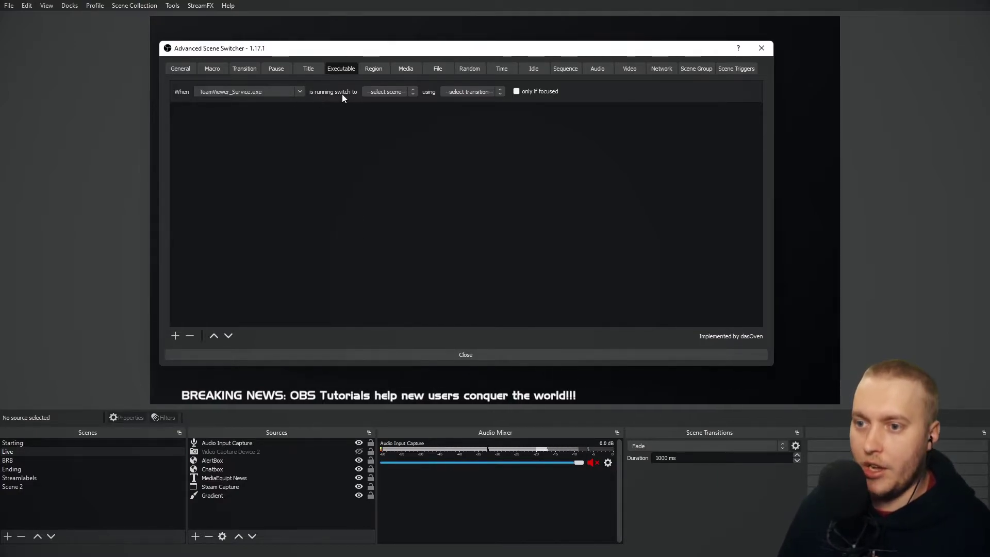
- Set the TeamViewer_Service.exe rule to switch to the Ending scene using the Fade transition
left_click(390, 94)
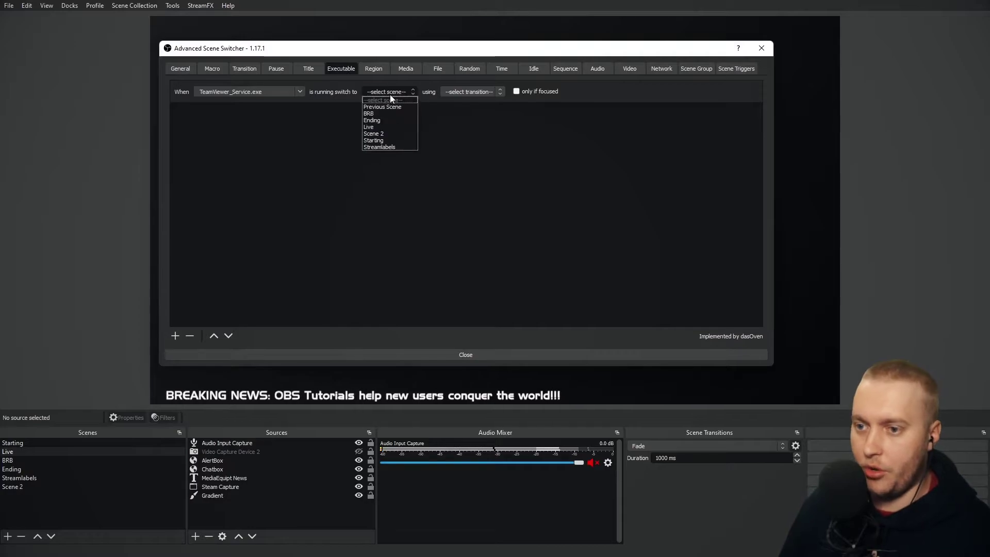
left_click(377, 120)
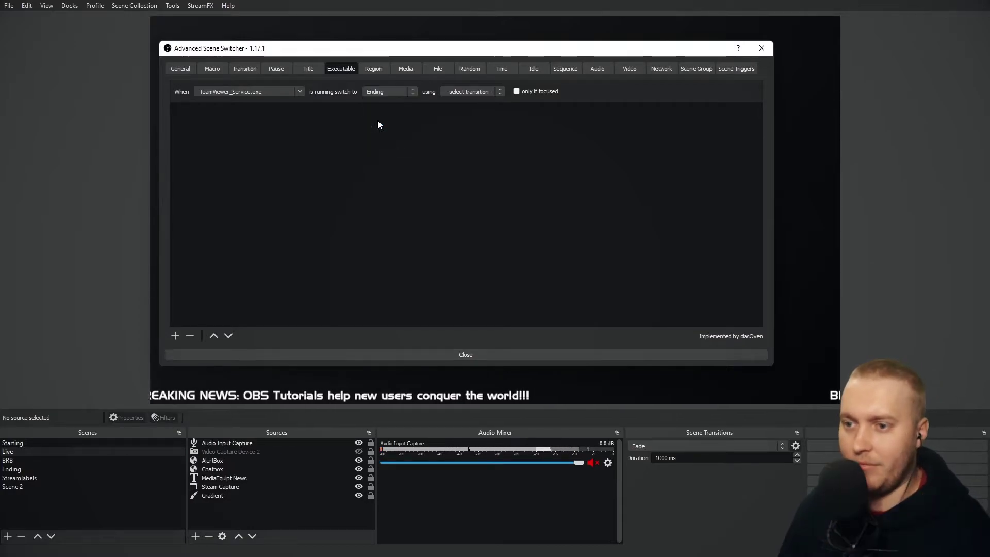
left_click(472, 91)
left_click(454, 120)
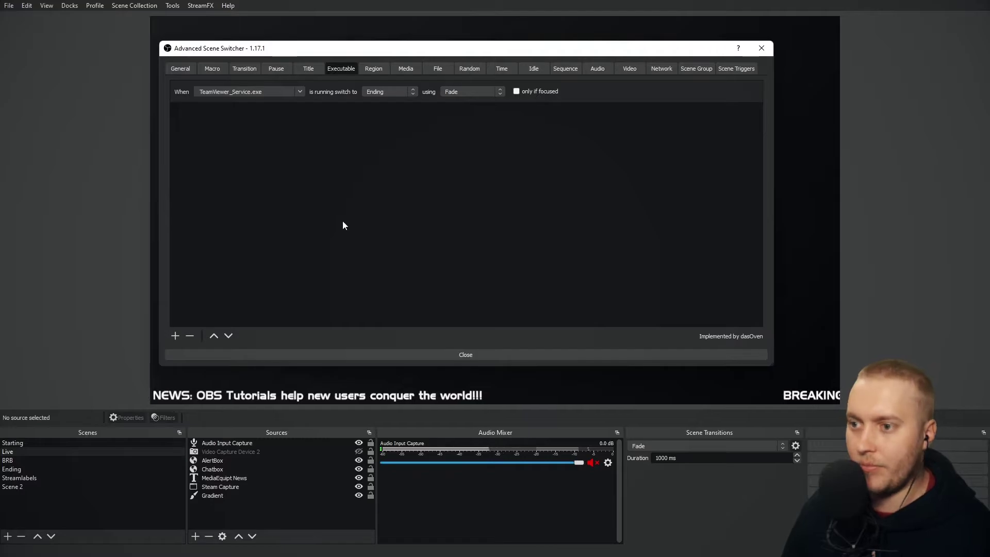
- Close the scene switcher settings and launch TeamViewer through a system search for "teamviewer"
left_click(421, 354)
key("super")
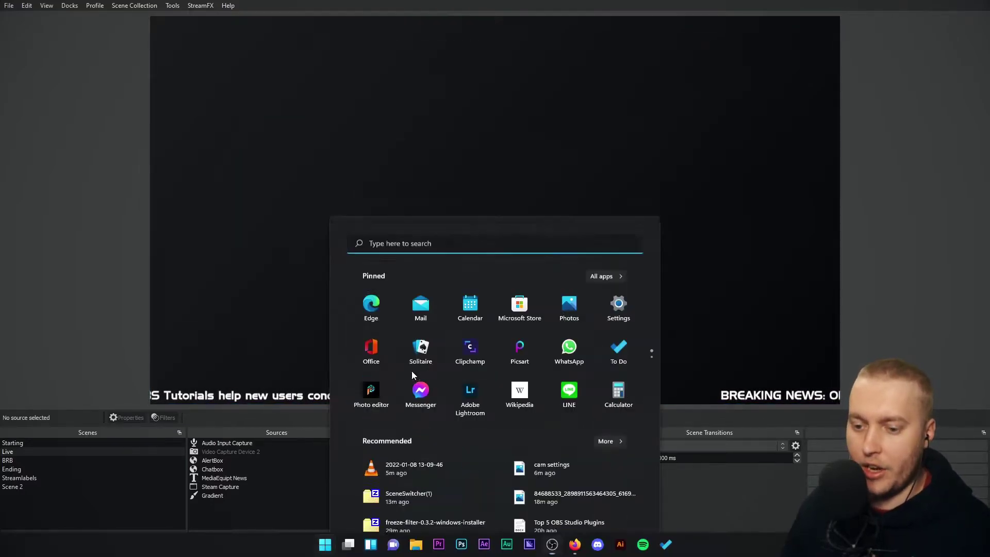
left_click(391, 181)
type("teamviewer")
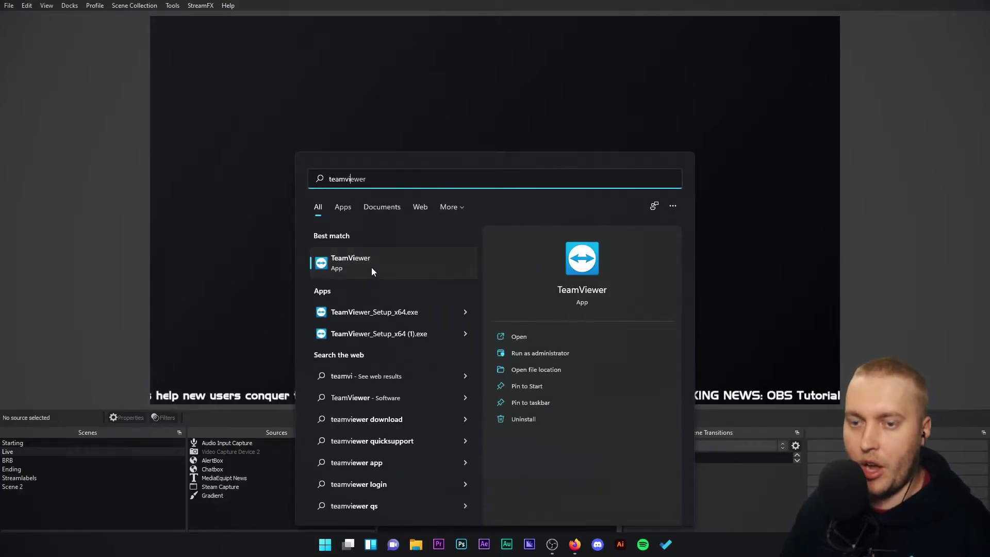
left_click(371, 270)
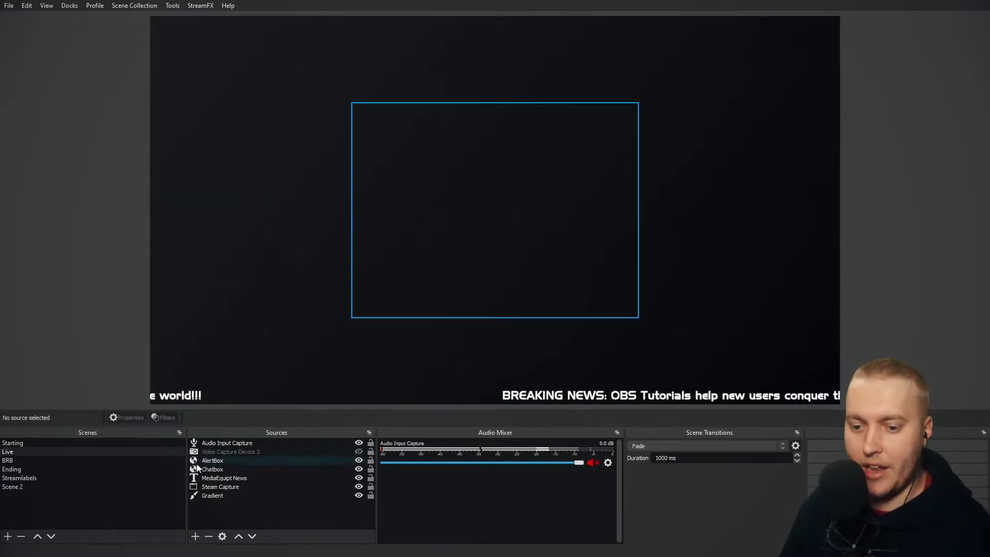
- Reopen the Advanced Scene Switcher and show its executable-based switching rules
left_click(140, 6)
left_click(171, 6)
left_click(171, 7)
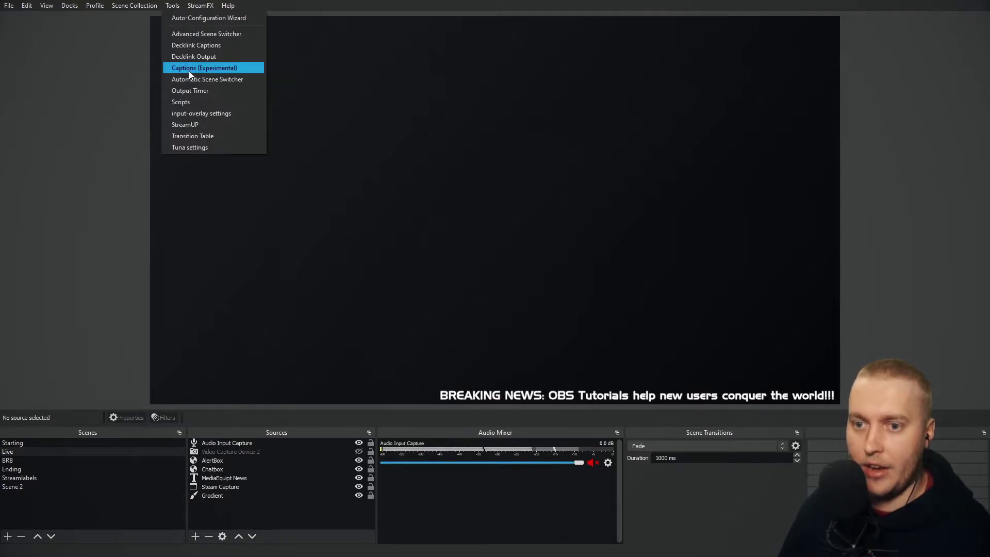
left_click(185, 34)
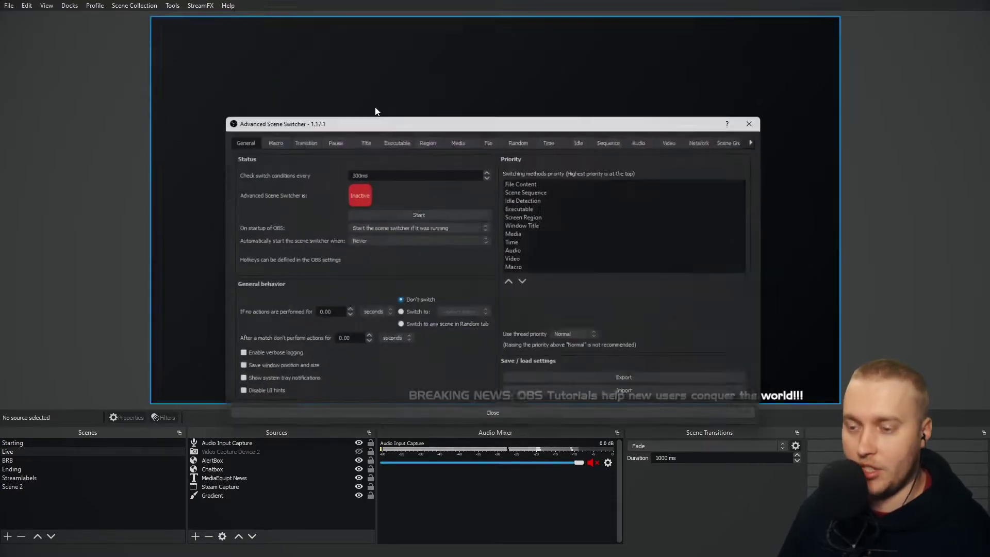
left_click(393, 137)
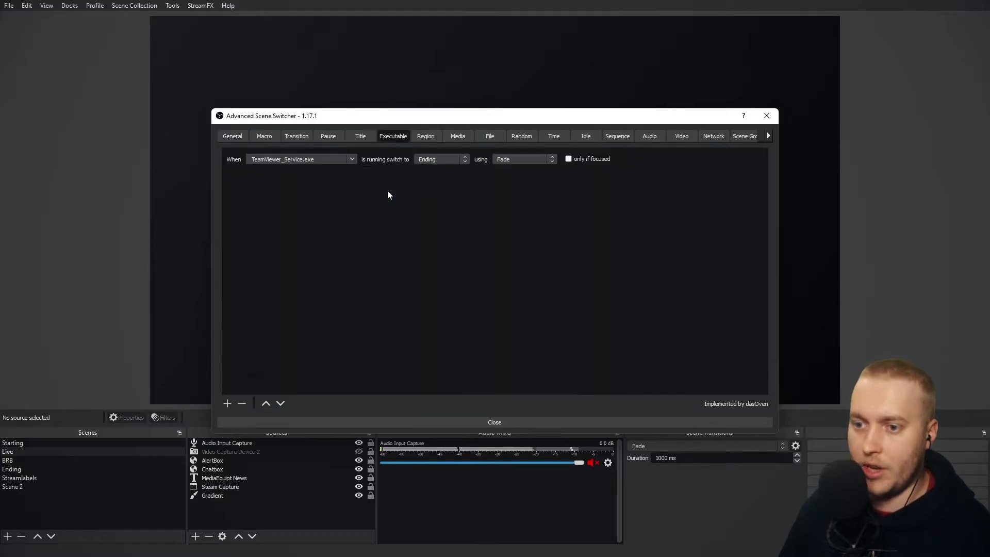
- Set firefox.exe as the executable rule's trigger in place of the TeamViewer process
left_click(350, 160)
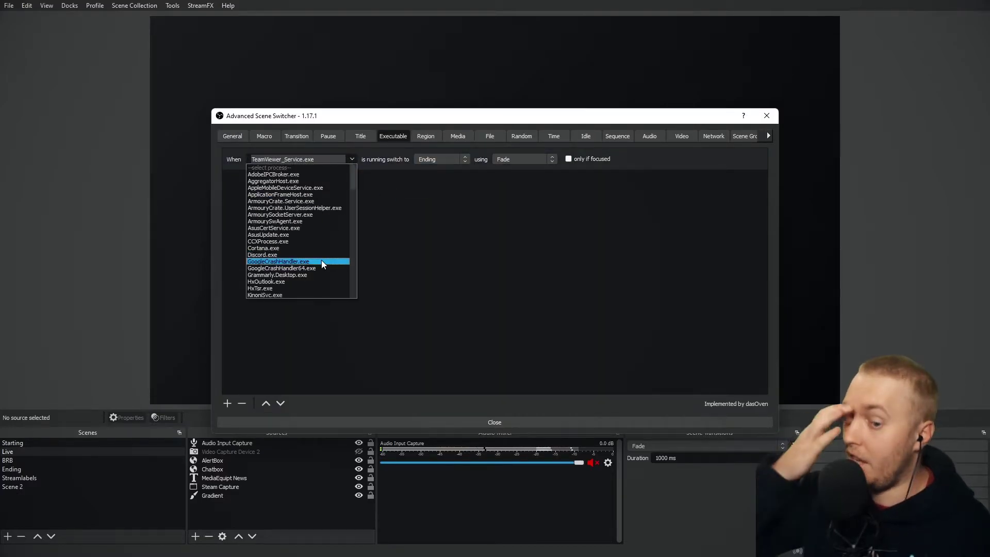
scroll(306, 202, "down", 1)
scroll(306, 202, "down", 1)
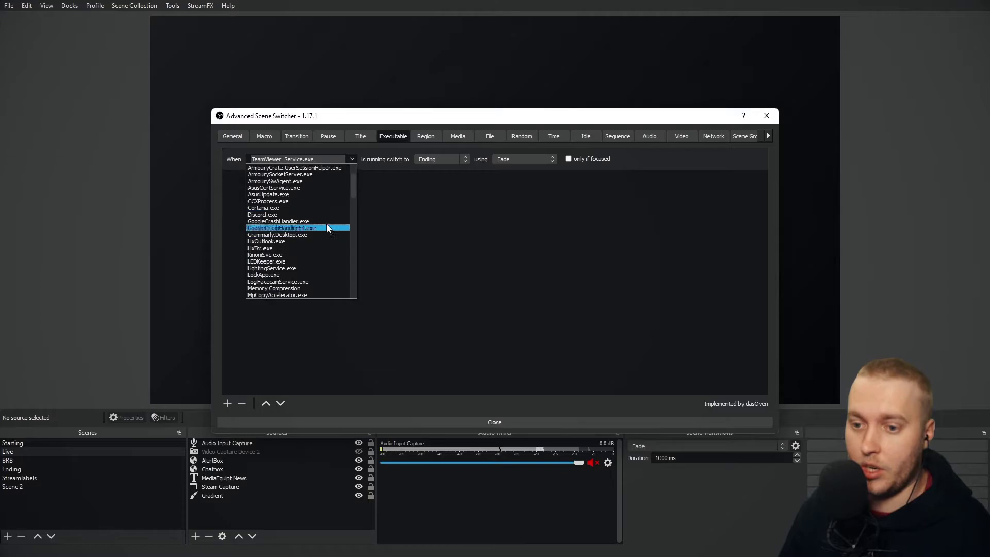
scroll(305, 265, "down", 2)
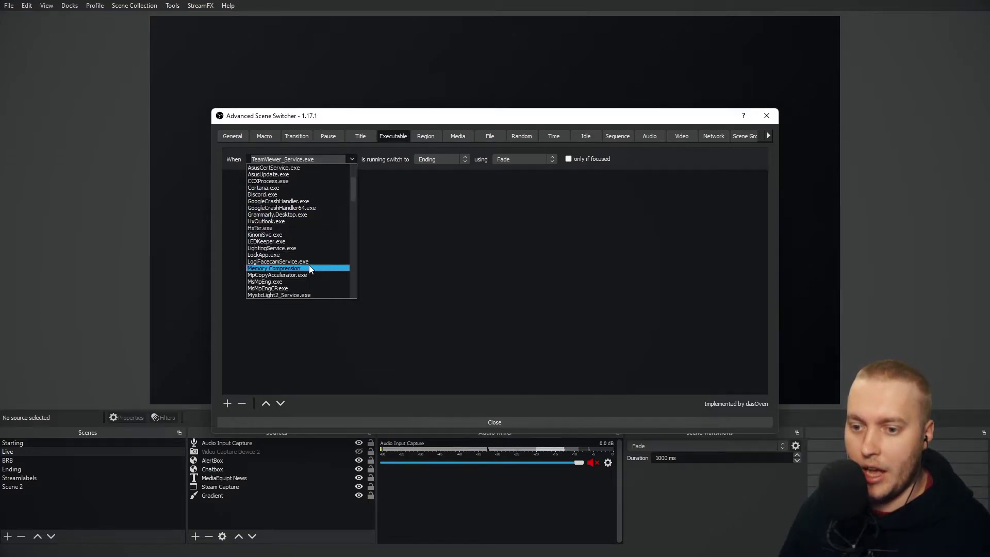
scroll(304, 262, "down", 2)
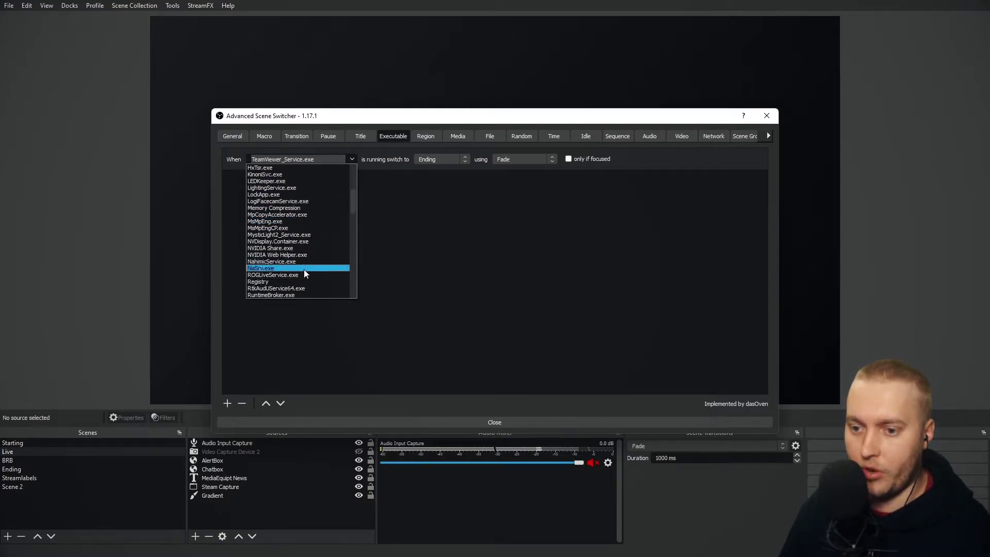
scroll(283, 268, "down", 4)
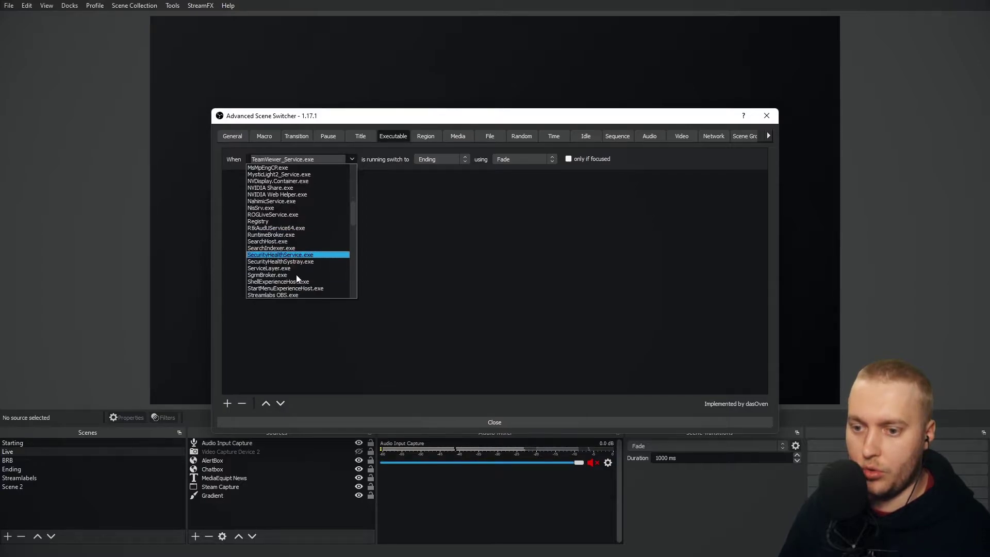
scroll(296, 274, "down", 1)
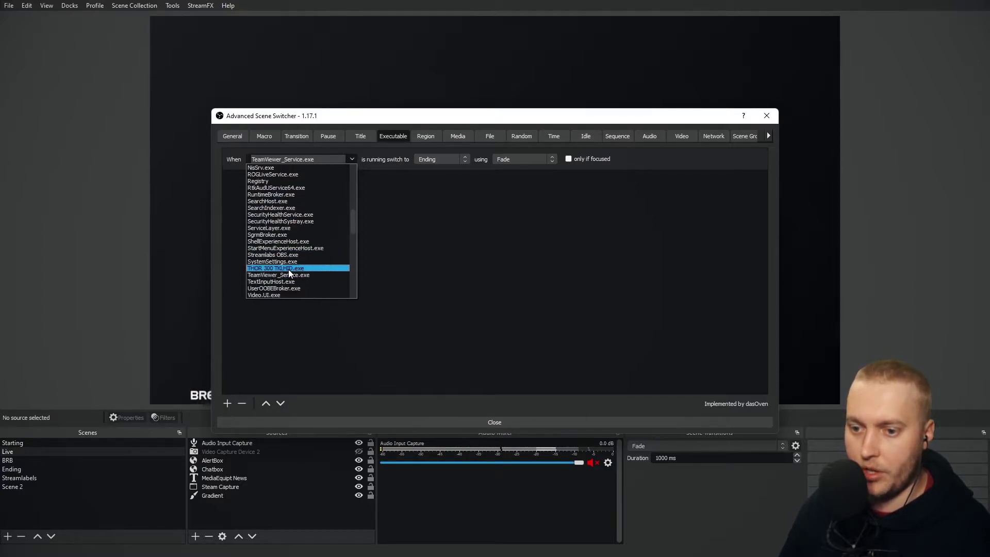
scroll(288, 270, "down", 1)
scroll(302, 277, "down", 4)
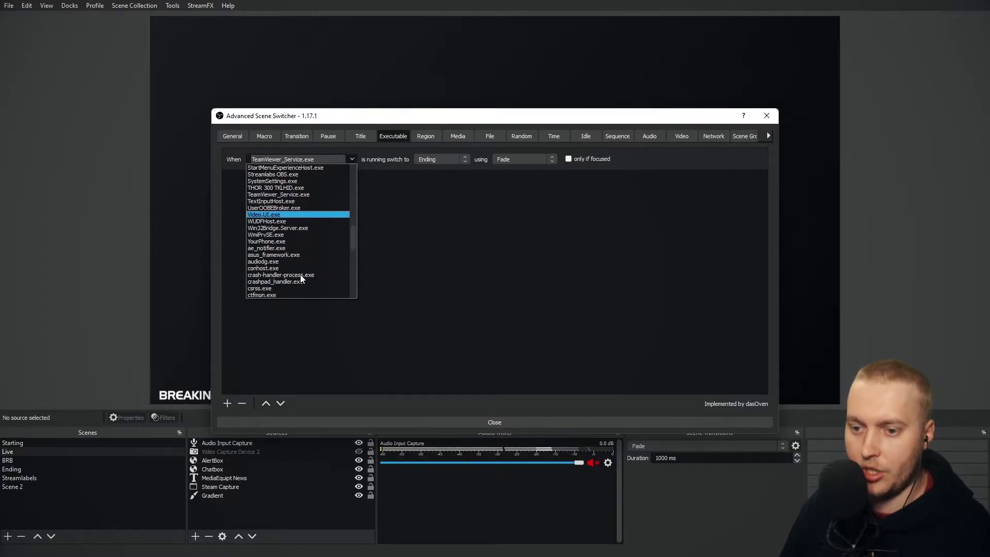
scroll(300, 279, "down", 3)
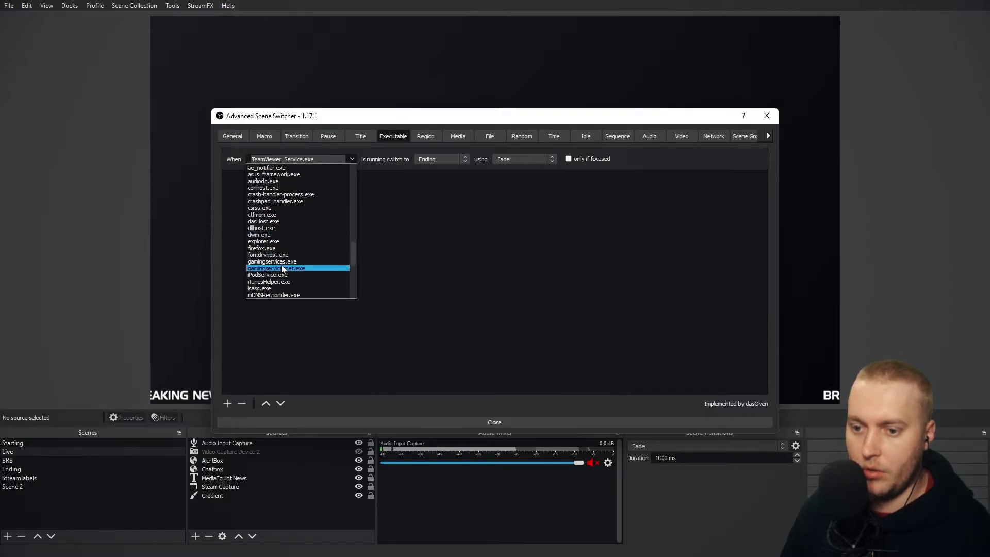
left_click(276, 249)
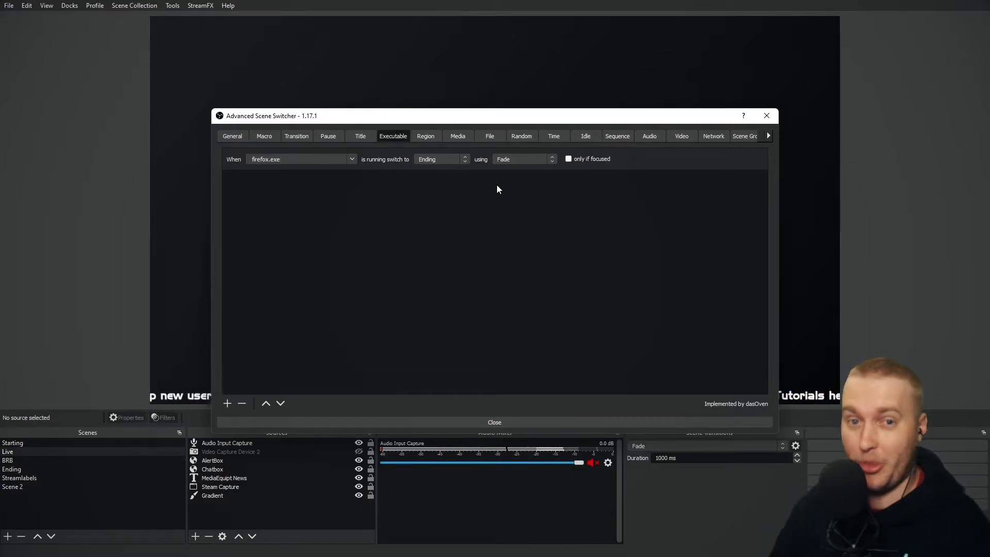
- Start the Advanced Scene Switcher from its general settings and move its window up, clear of the scene list
left_click(411, 366)
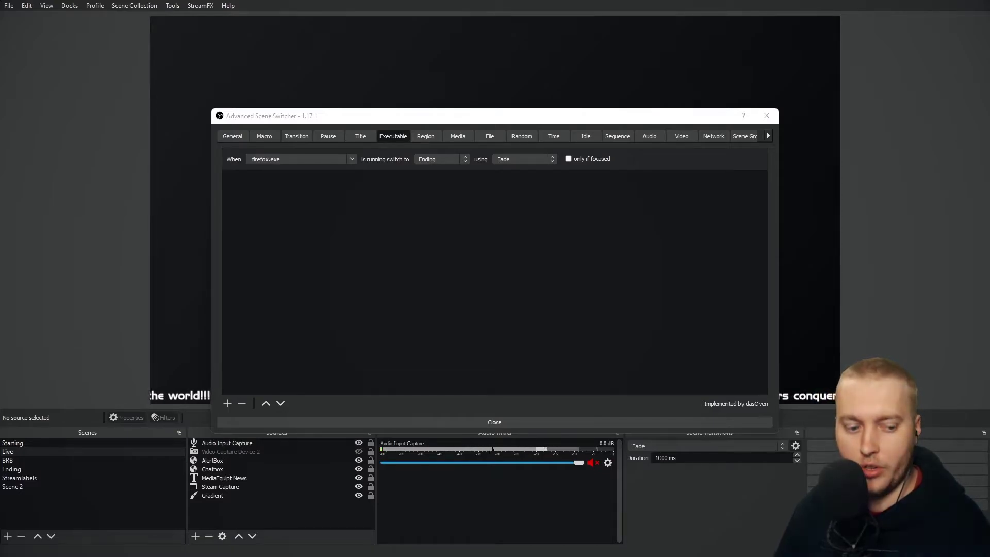
left_click(233, 135)
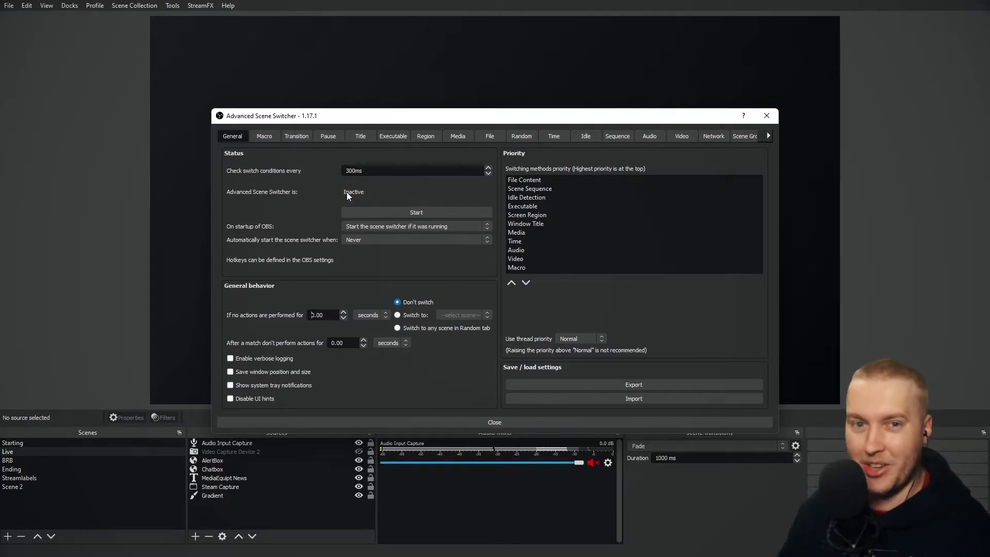
left_click(404, 213)
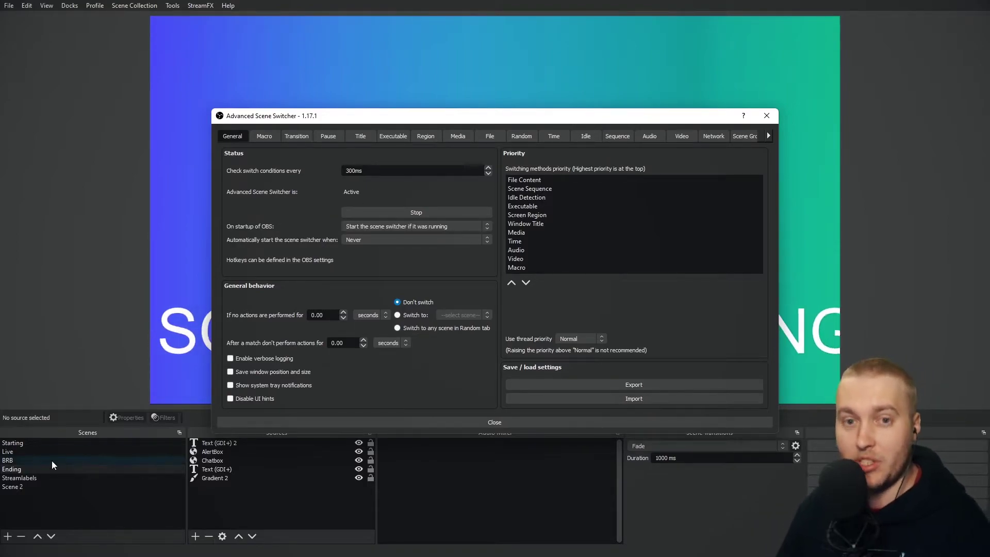
left_click_drag(560, 121, 558, 89)
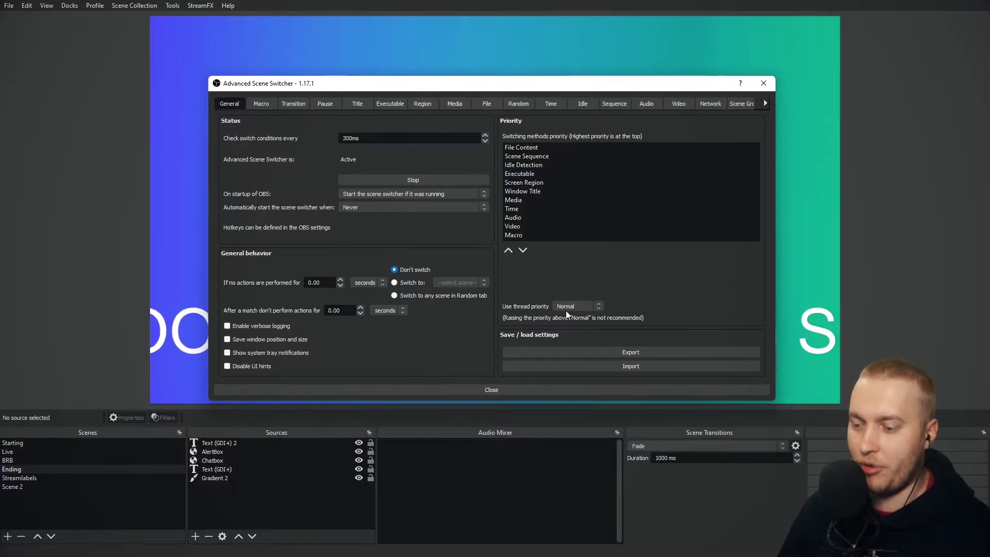
- Close the open Firefox window and the Advanced Scene Switcher settings
key("super")
mouse_move(576, 547)
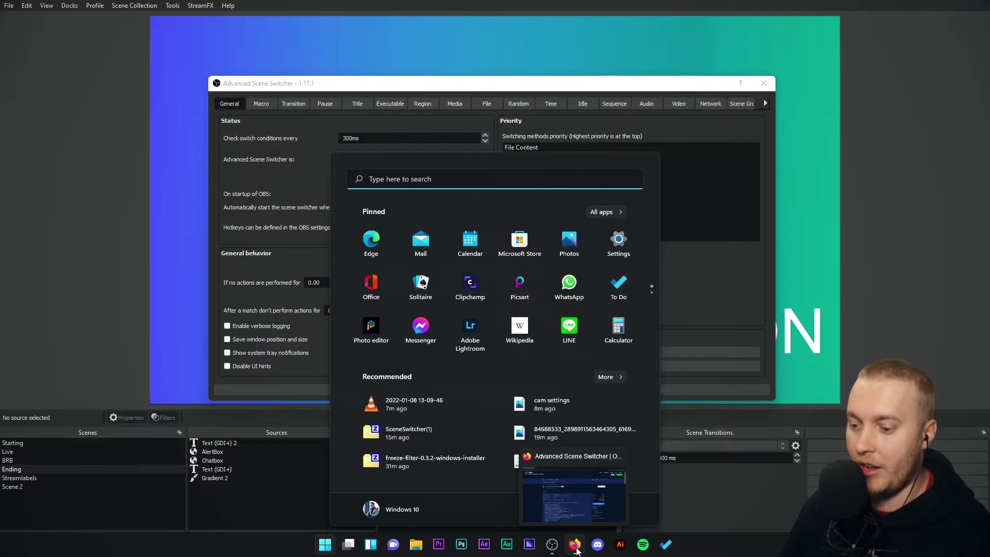
right_click(576, 548)
left_click(568, 516)
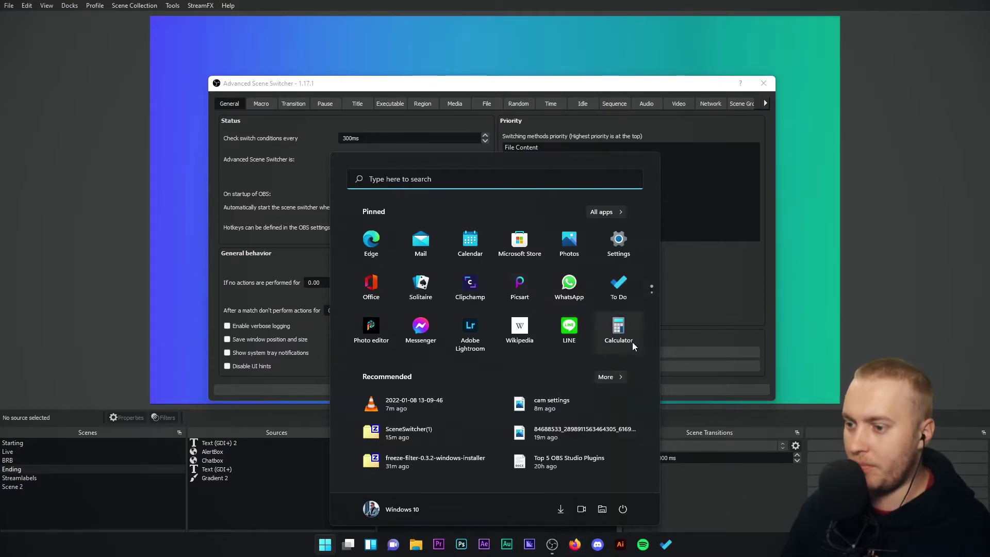
left_click(693, 280)
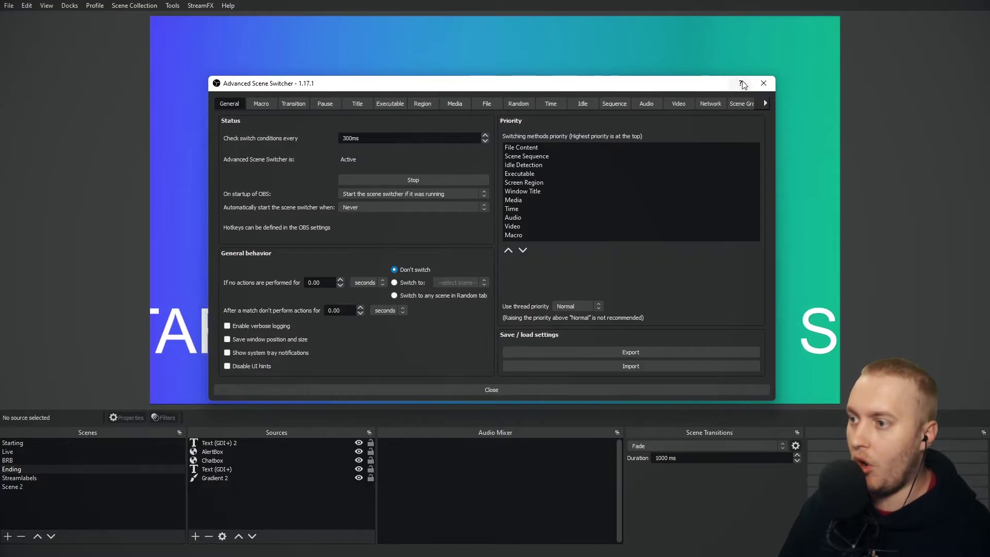
left_click(764, 85)
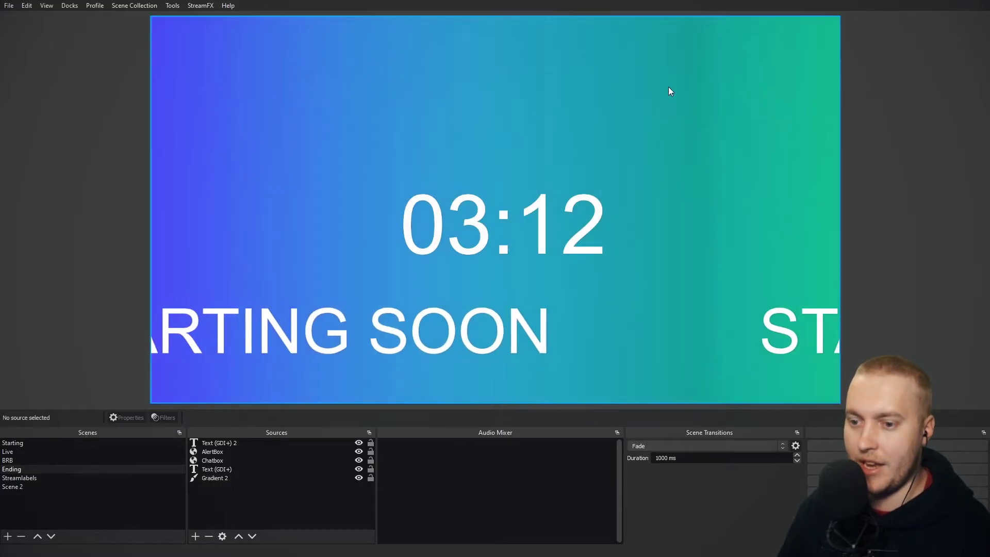
- Switch to the Live scene and launch Firefox through a system search to test the executable rule
left_click(15, 451)
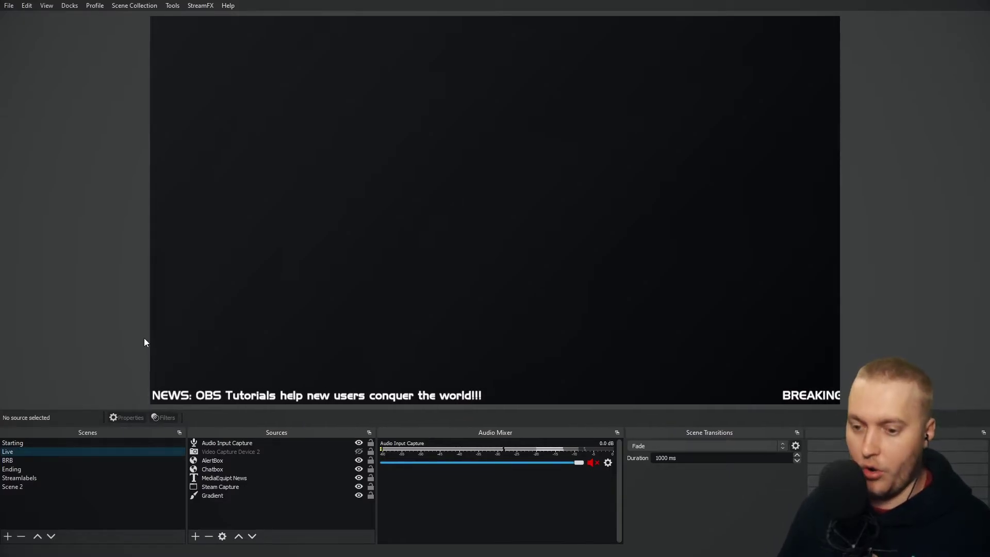
key("super")
left_click(420, 188)
type("firef")
left_click(354, 263)
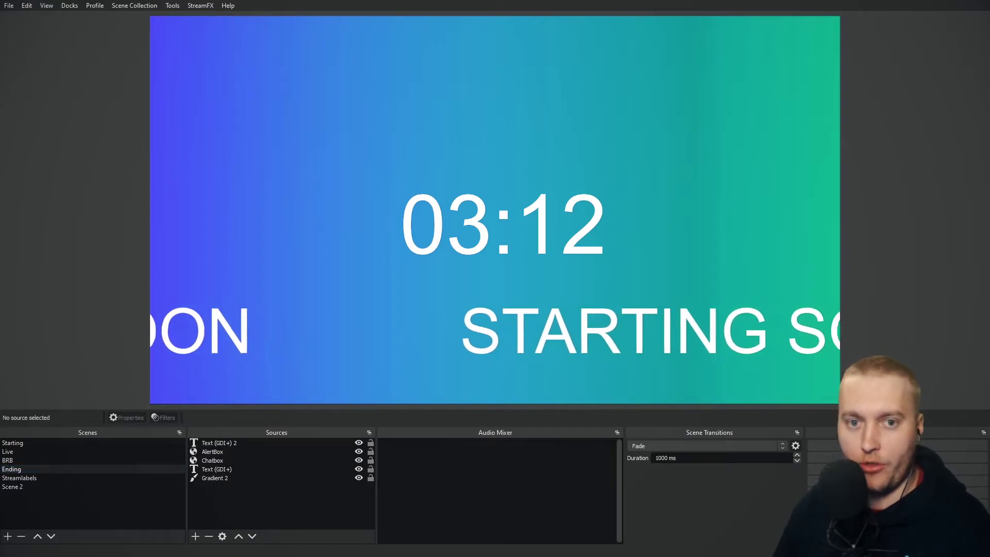
- Return to the Live scene and delete the firefox.exe rule from the Advanced Scene Switcher's executable rules
left_click(21, 451)
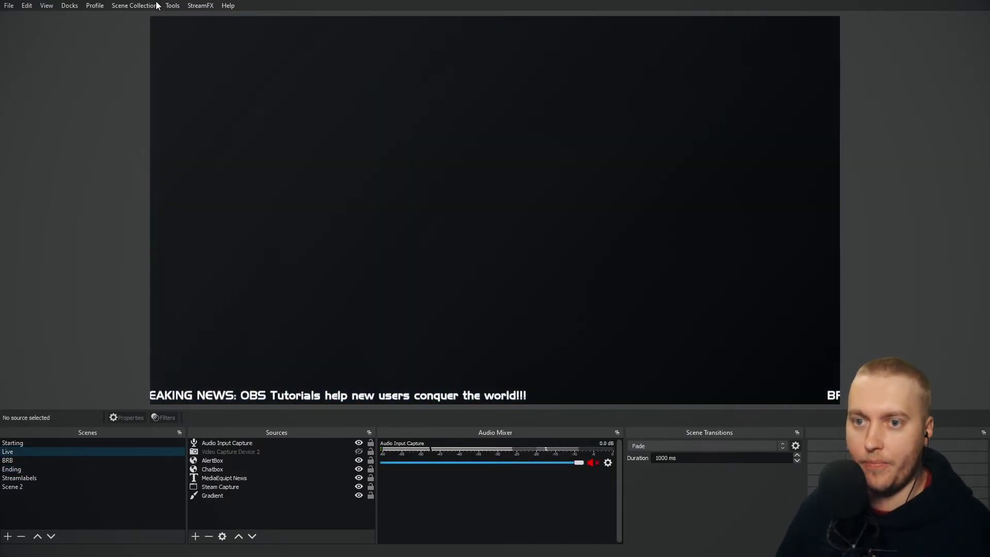
left_click(174, 6)
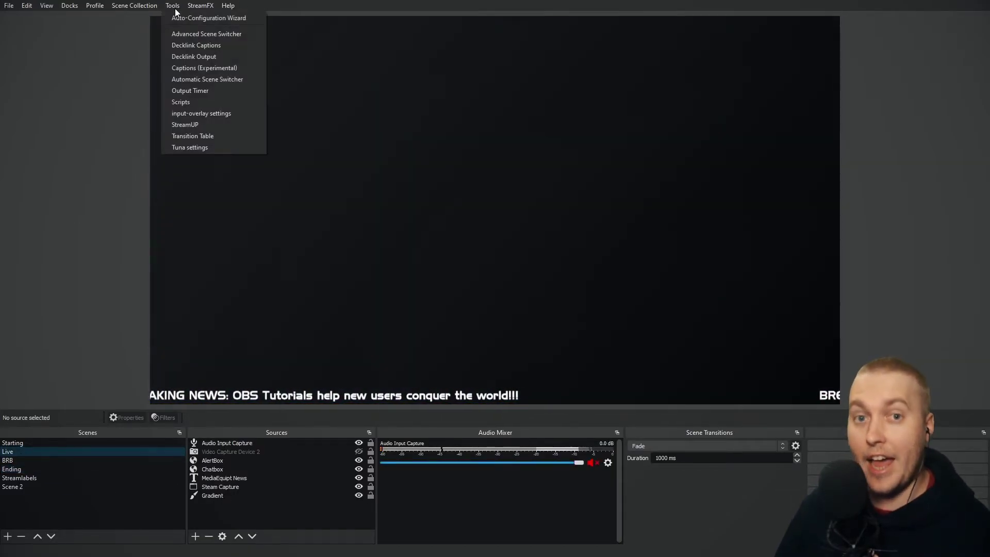
left_click(196, 34)
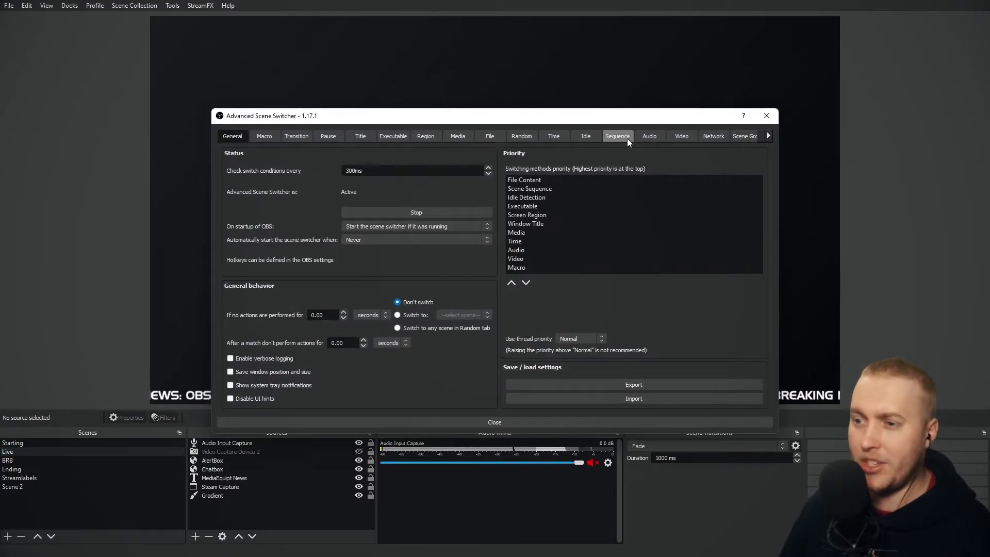
left_click(394, 135)
left_click(237, 162)
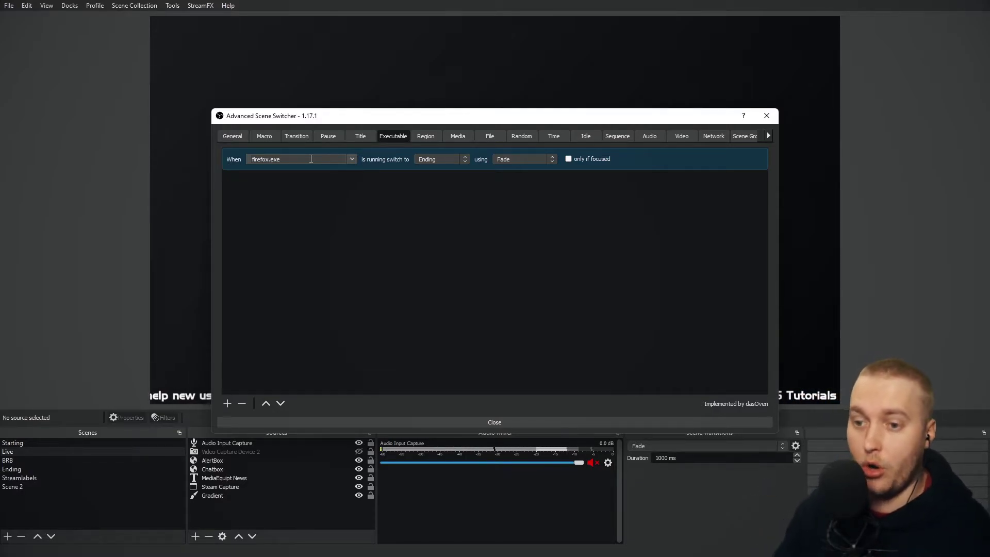
left_click(242, 403)
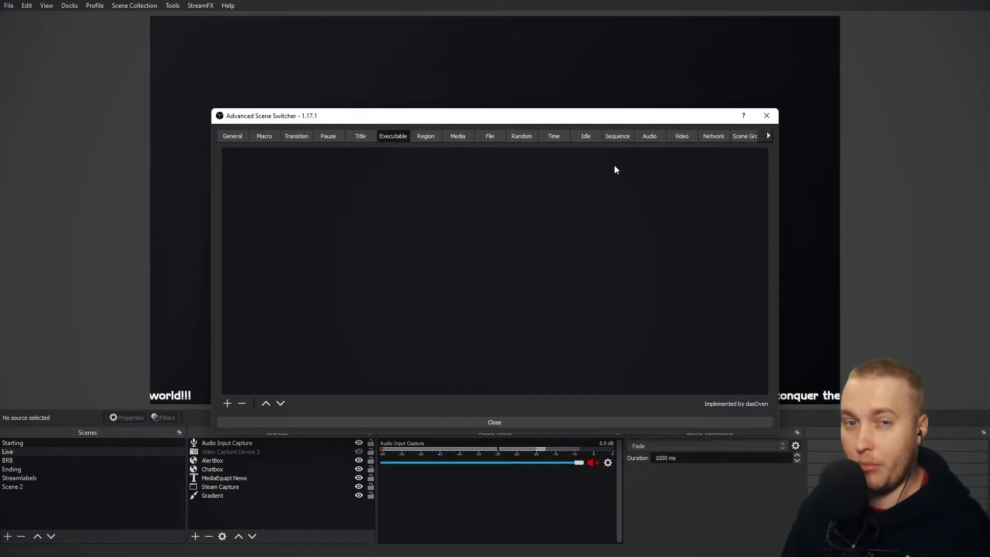
- Add a scene sequence rule and look through the scenes available as its trigger and target
left_click(616, 137)
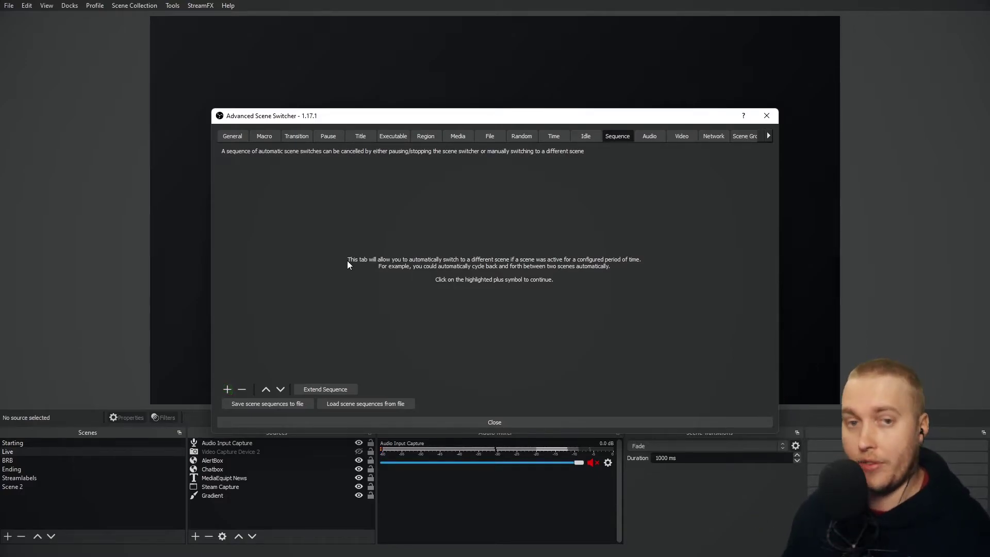
left_click(227, 390)
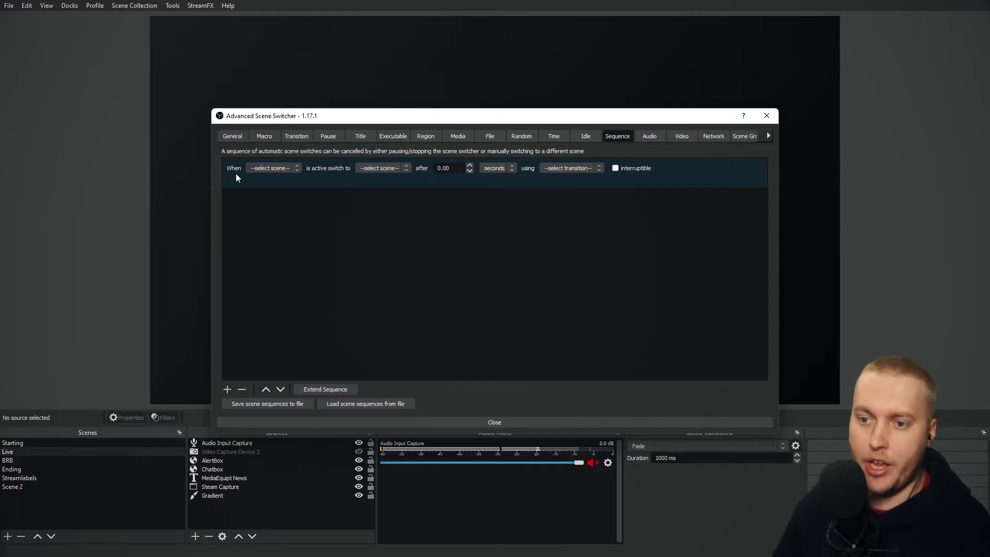
left_click(271, 169)
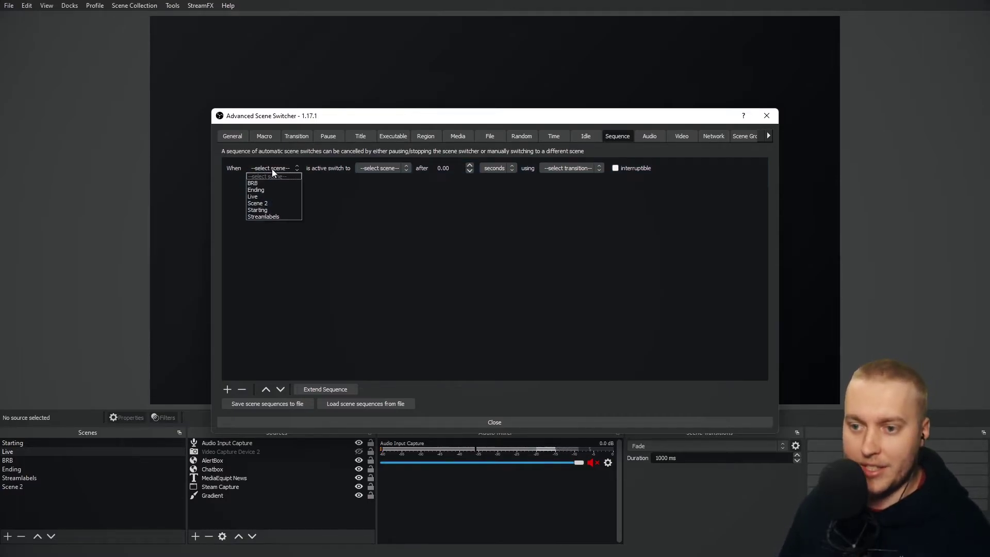
left_click(425, 228)
left_click(406, 168)
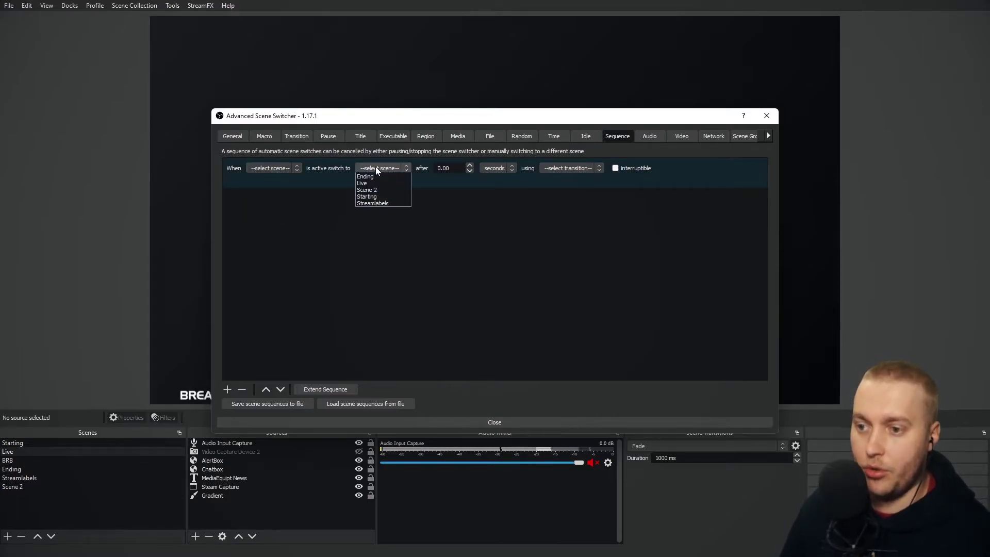
left_click(458, 236)
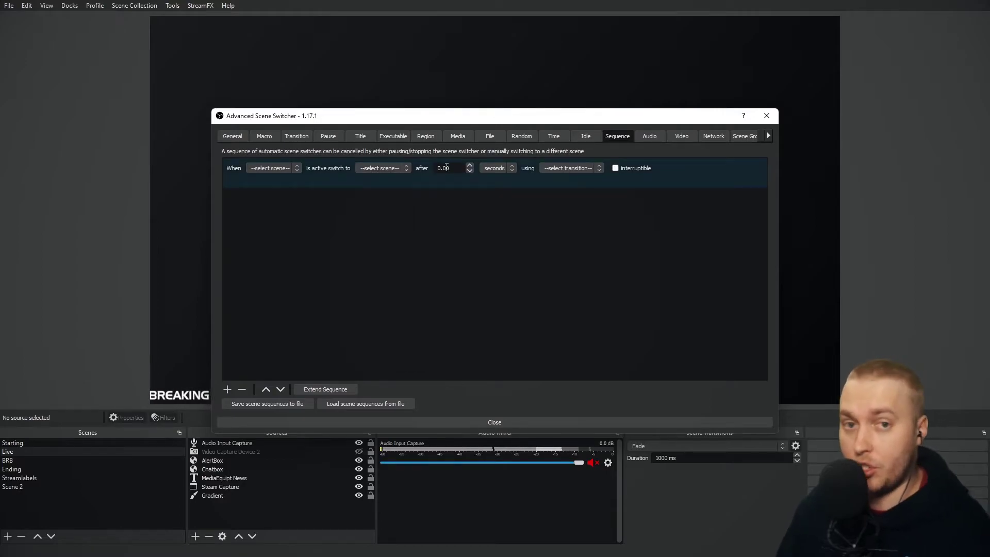
- Set the sequence rule's trigger scene to BRB and its target scene to Live
left_click(572, 168)
left_click(586, 316)
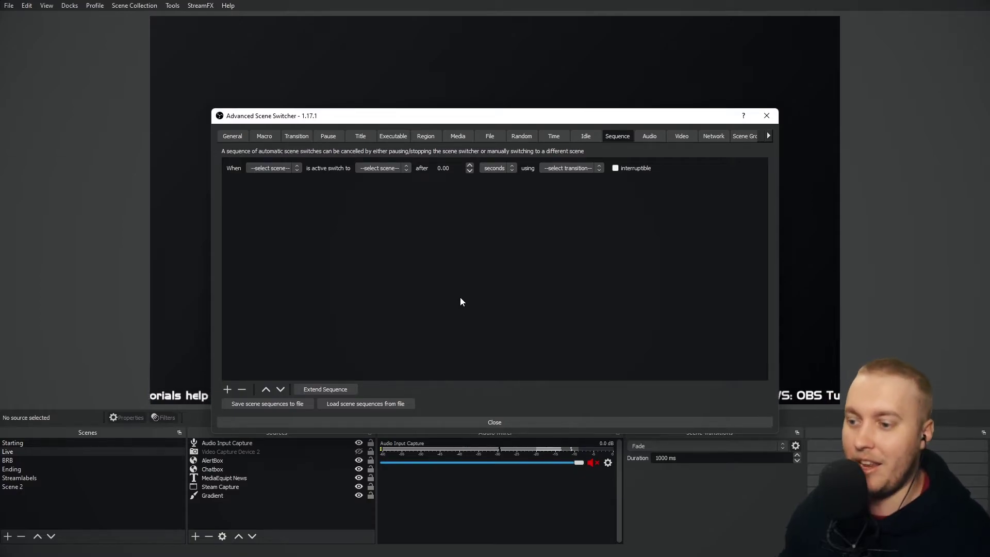
left_click(273, 167)
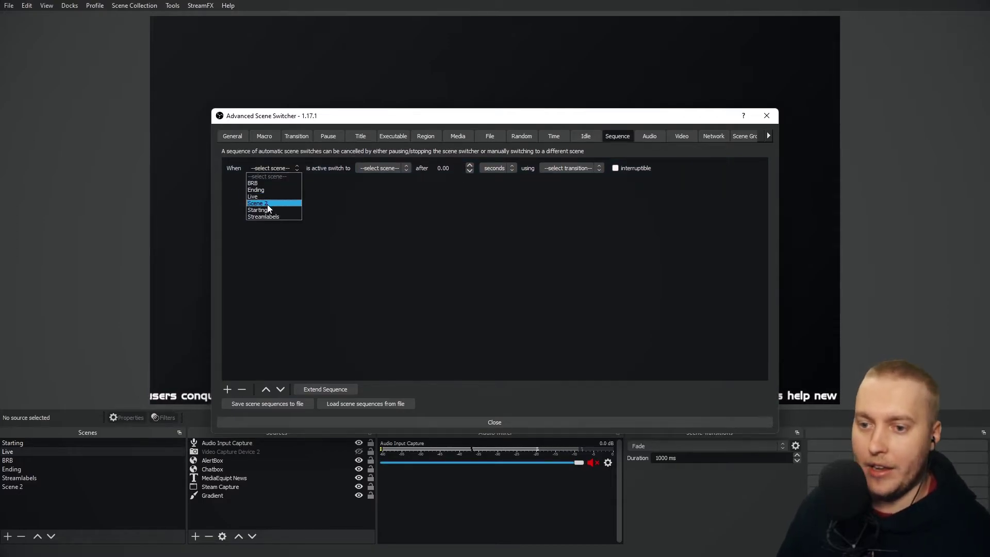
left_click(257, 183)
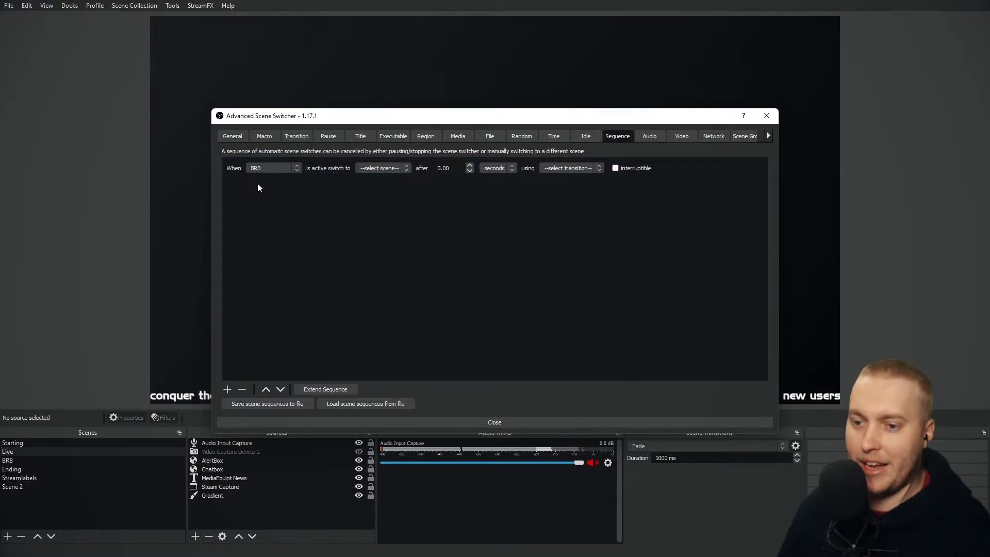
left_click(392, 169)
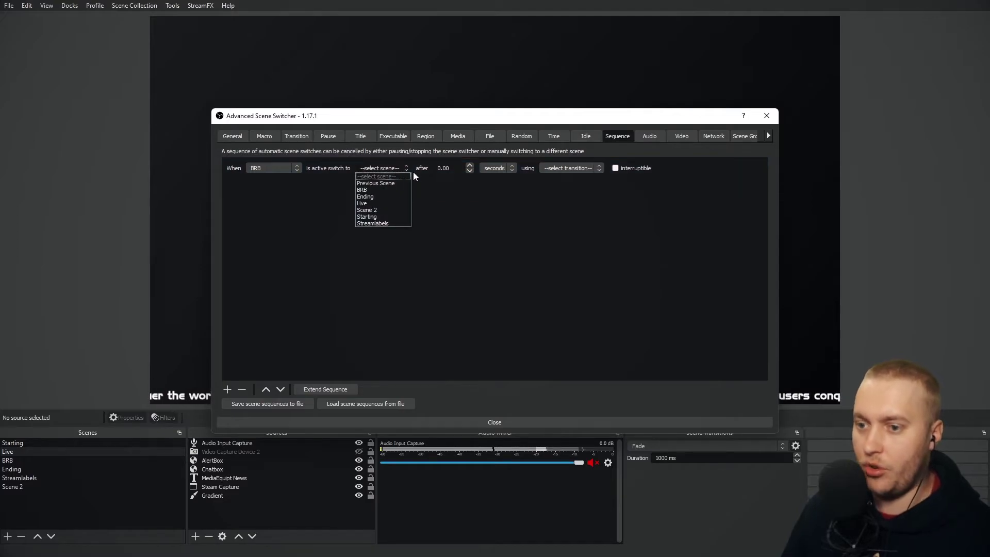
left_click(369, 204)
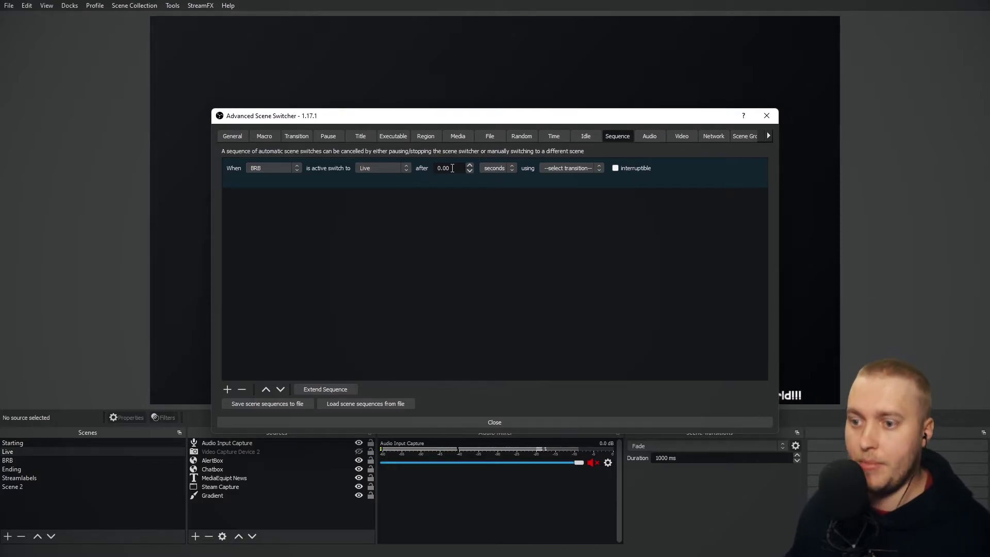
- Set the BRB-to-Live sequence rule's delay to 5 seconds and its transition to Fade
type("5")
left_click(447, 187)
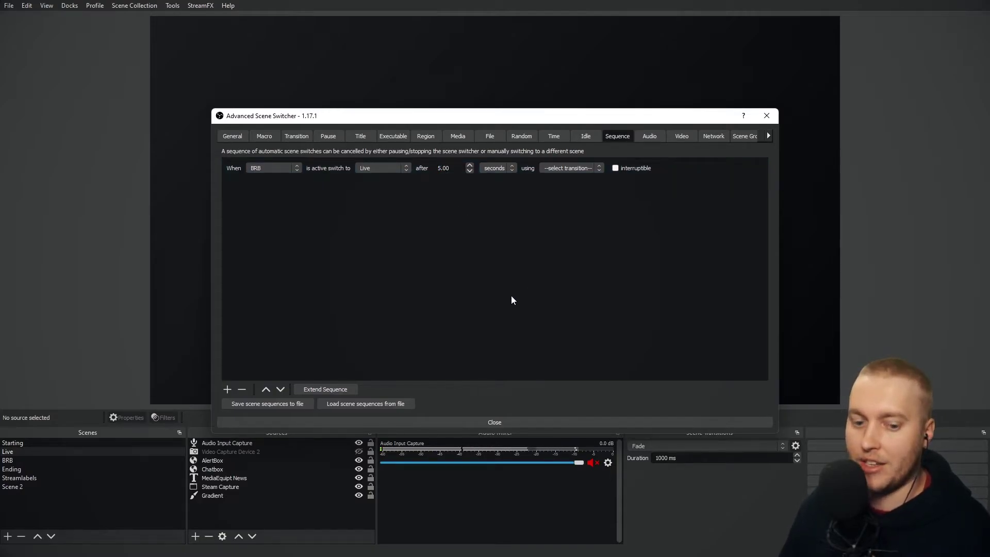
left_click(241, 168)
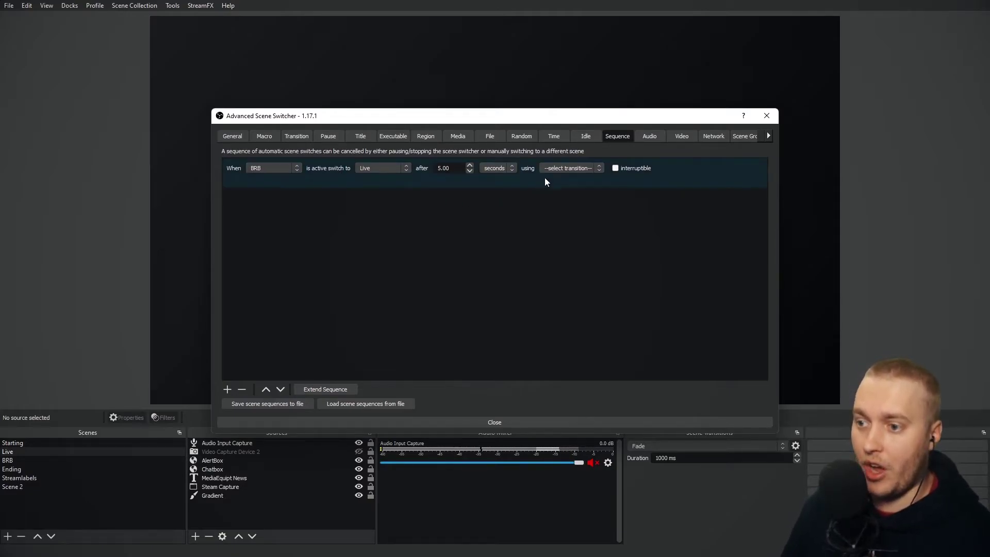
left_click(564, 169)
left_click(571, 197)
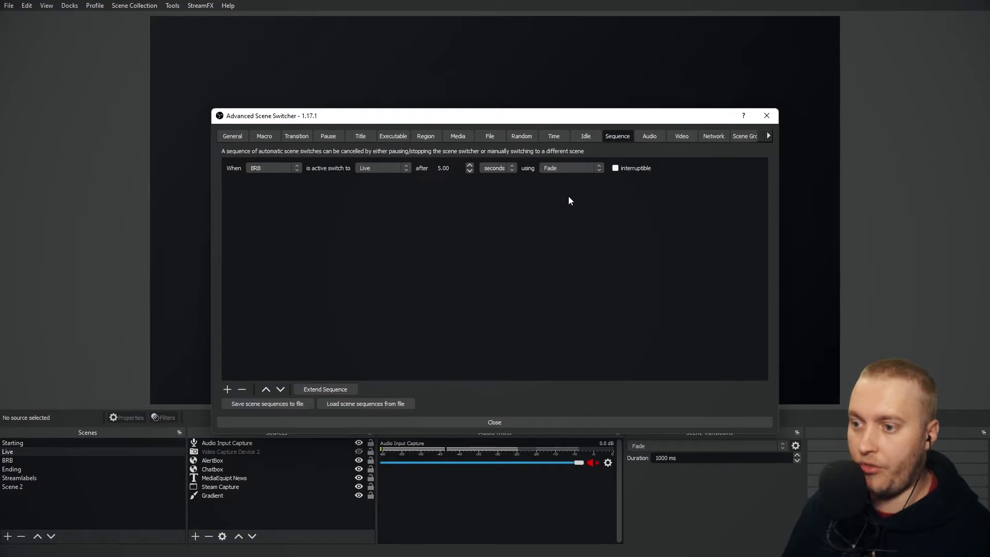
- Close the Advanced Scene Switcher settings and switch to the BRB scene to test the timed sequence
left_click(495, 422)
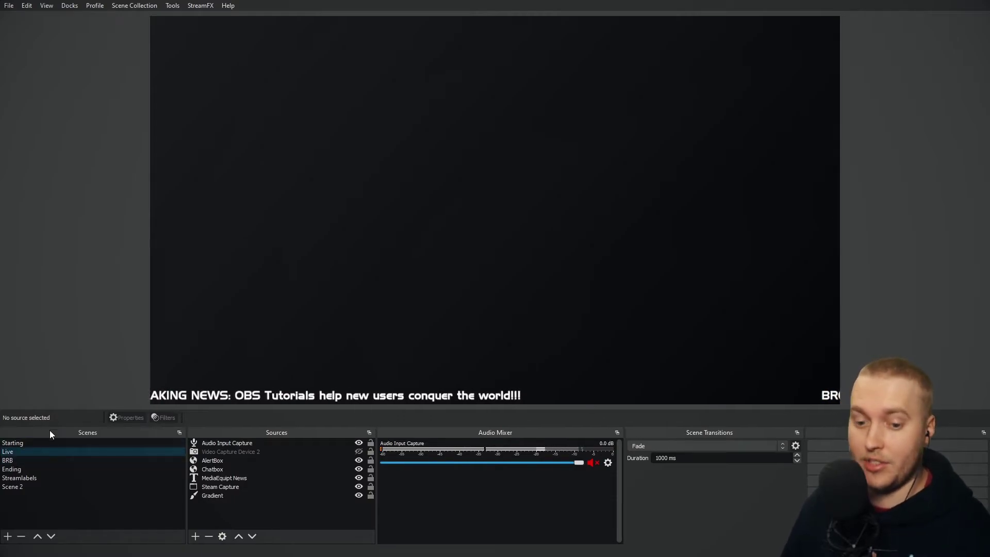
left_click(15, 459)
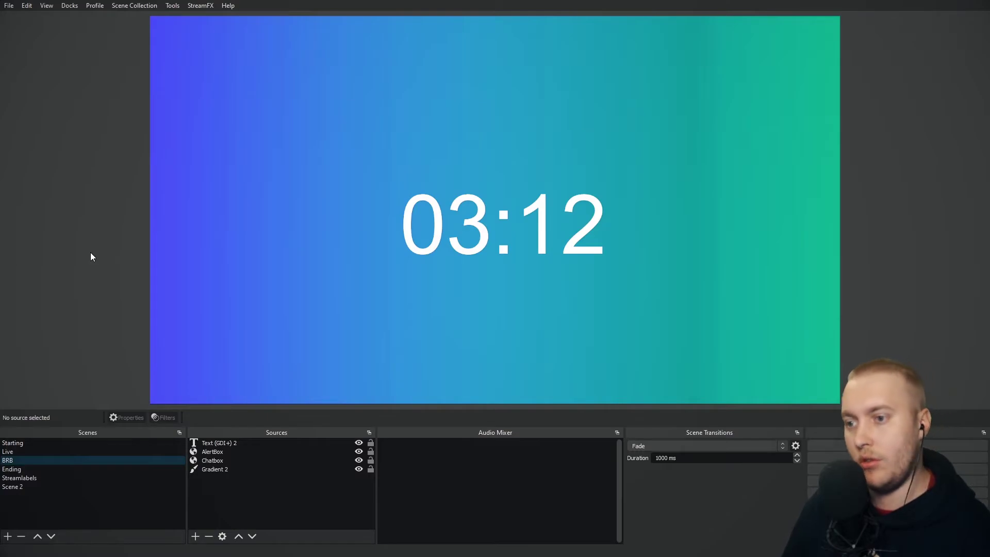
key("Up")
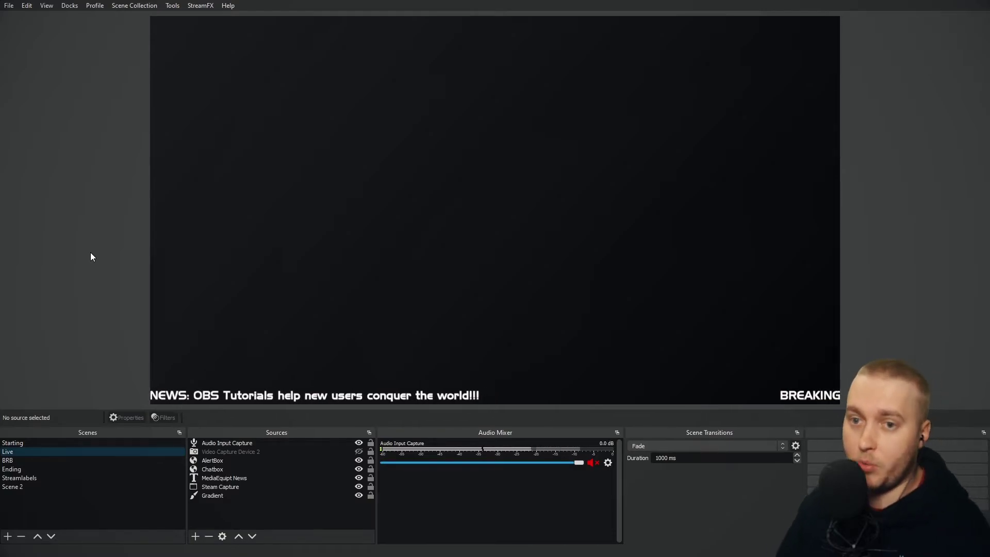
- Reopen the Advanced Scene Switcher and delete the BRB-to-Live rule from the scene sequences
left_click(169, 6)
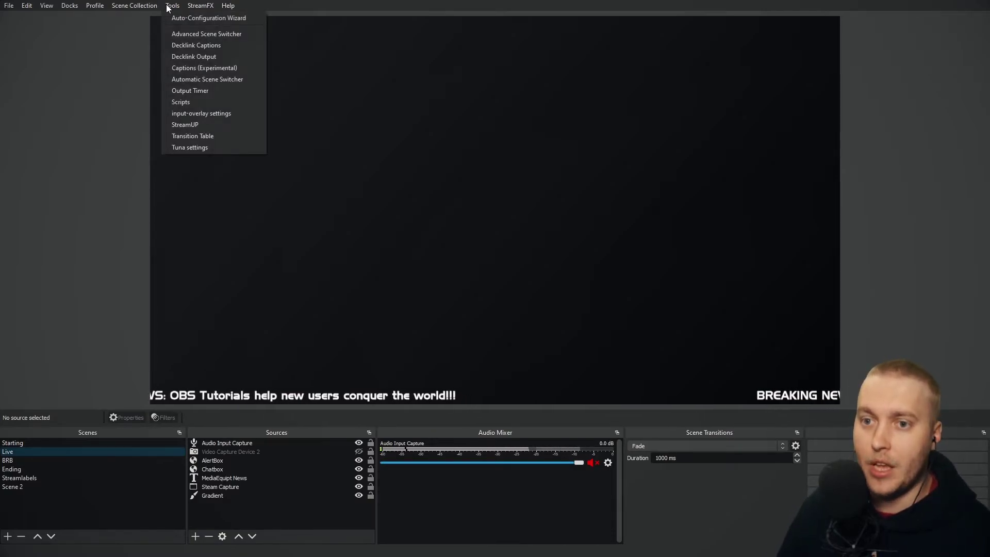
left_click(215, 33)
left_click(617, 136)
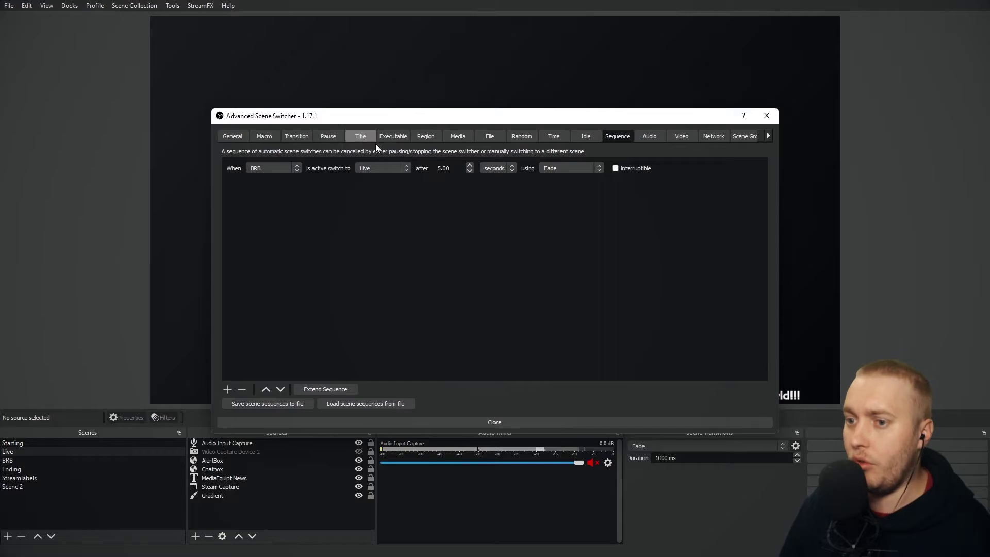
left_click(241, 180)
left_click(242, 390)
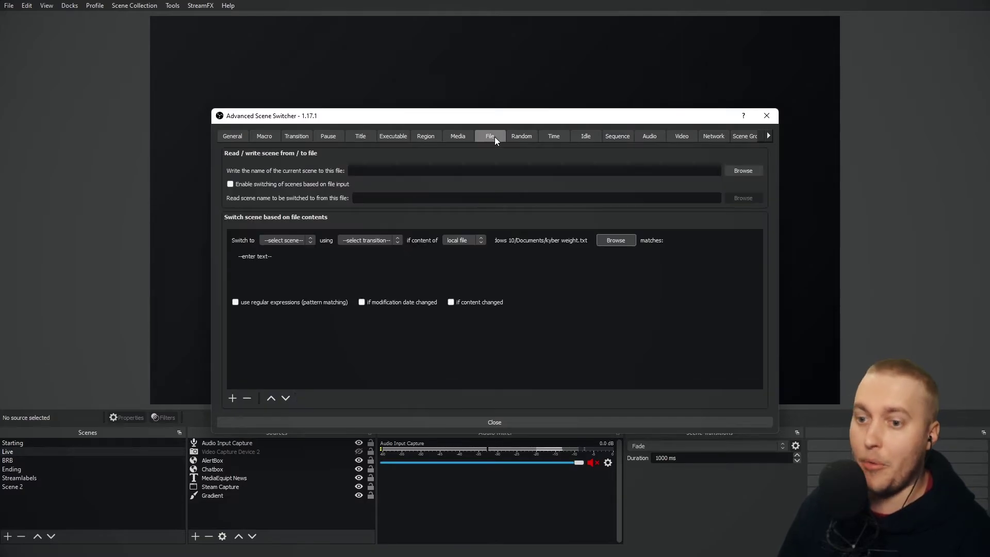
- In the rule based on file contents, set the target scene to BRB and the transition to Fade
left_click(494, 137)
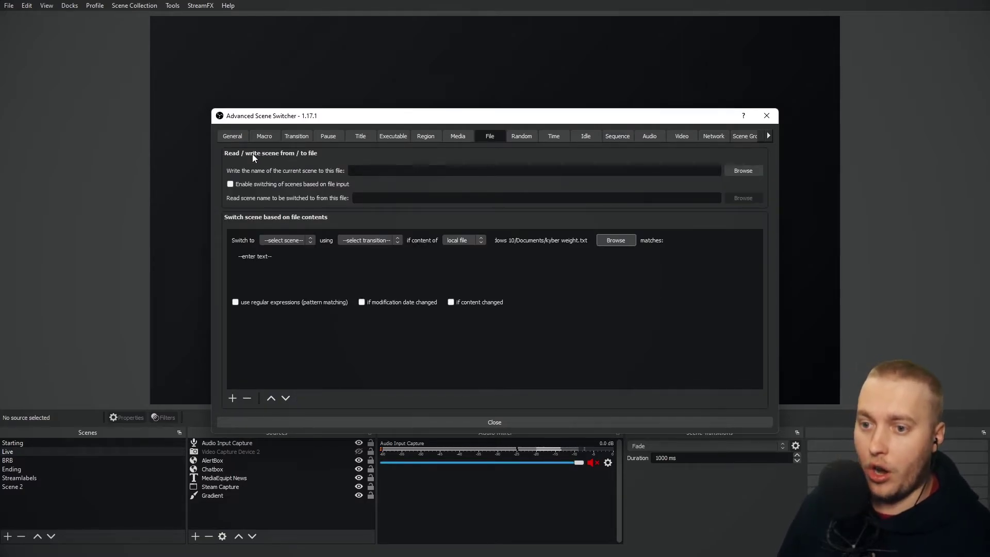
left_click(290, 238)
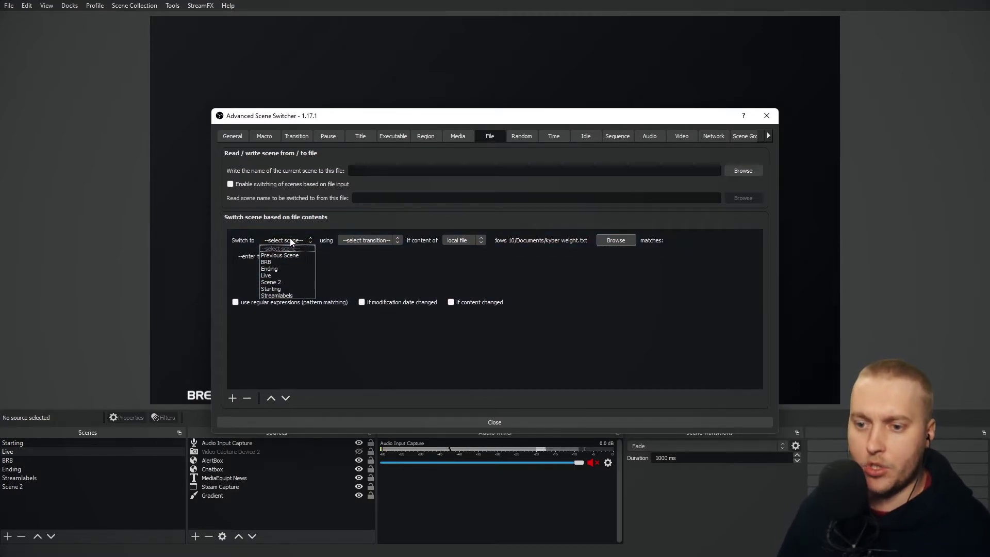
left_click(273, 263)
left_click(384, 240)
left_click(354, 266)
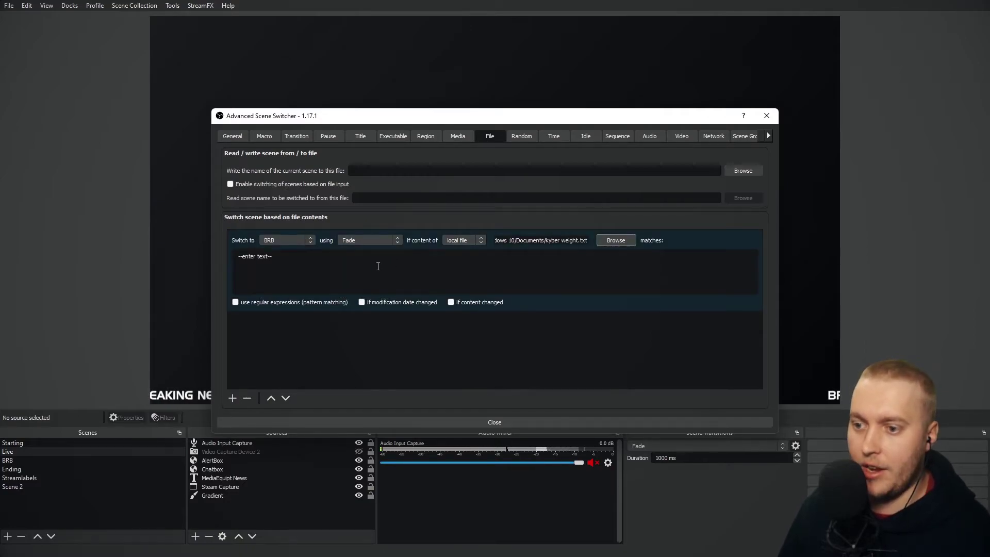
- Keep local file as the rule's content source and select the placeholder in its match text
left_click(475, 241)
left_click(461, 248)
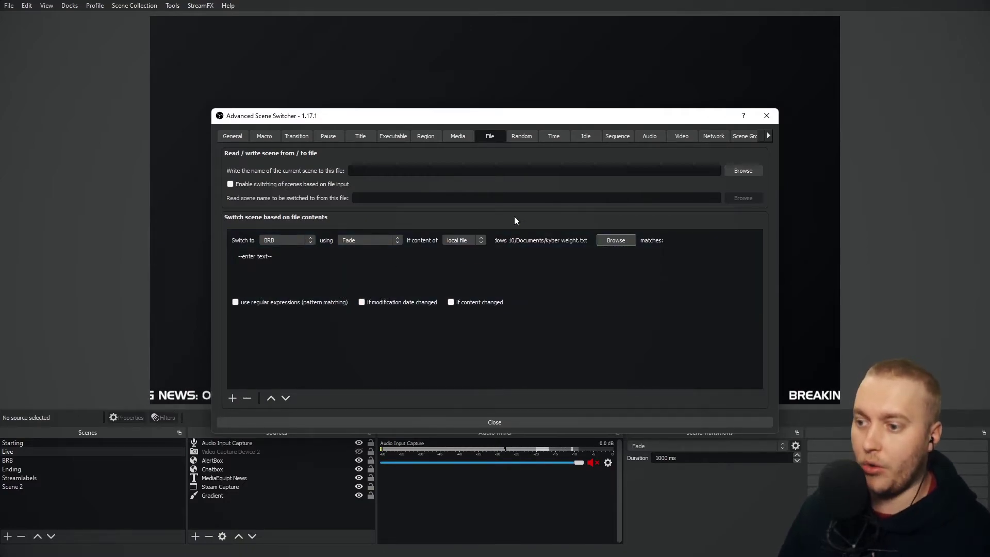
left_click(317, 268)
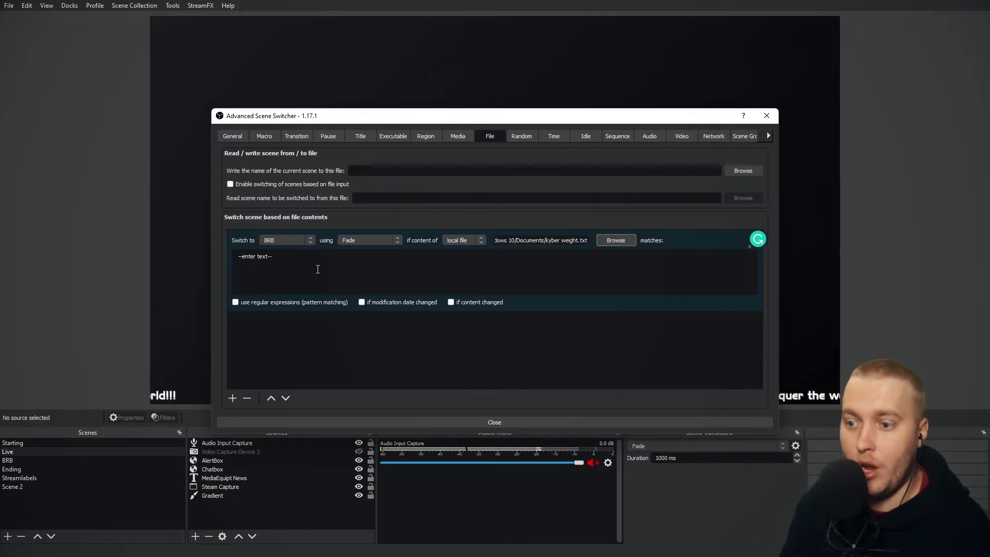
triple_click(248, 255)
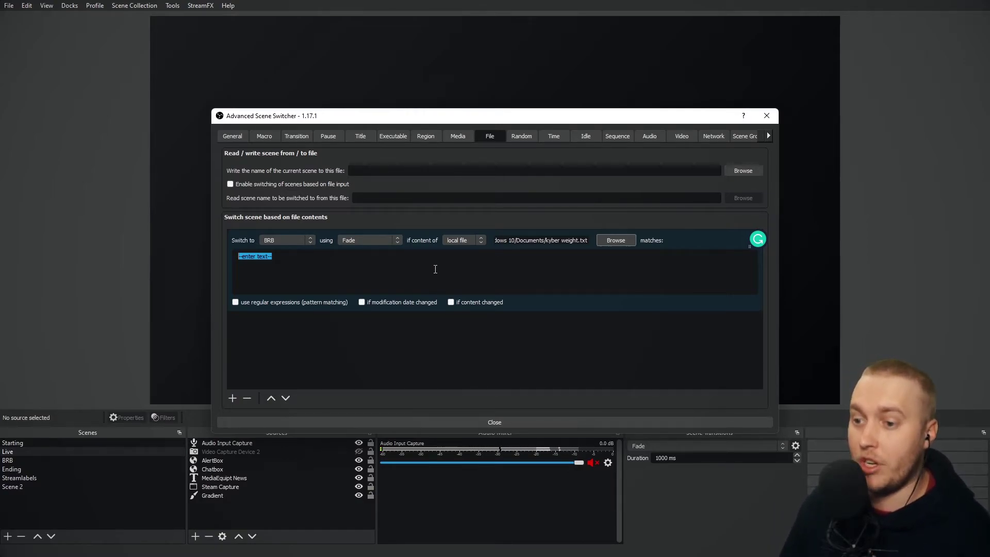
- Examine the time-based rule's day choices, keeping On any day, and select the minutes of its switch time
left_click(555, 137)
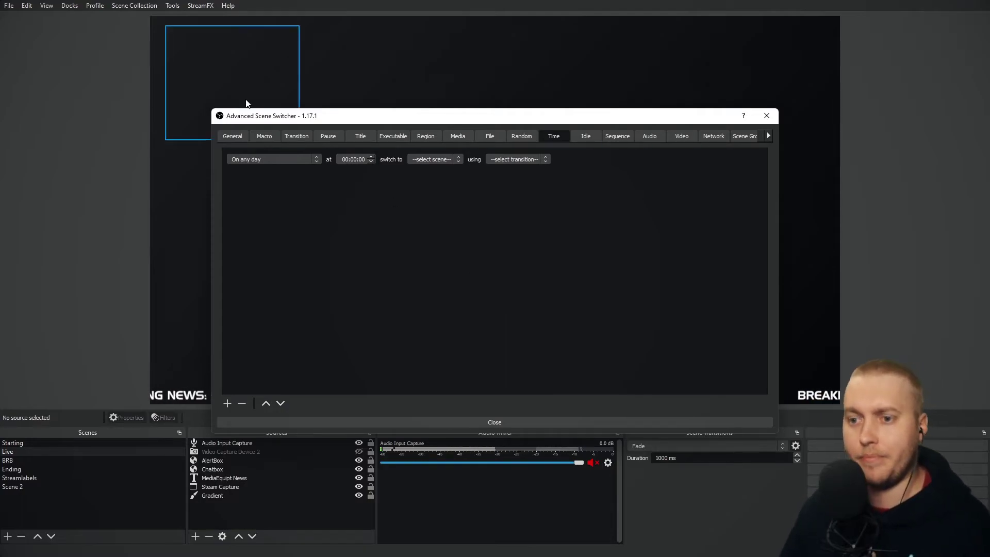
left_click(270, 161)
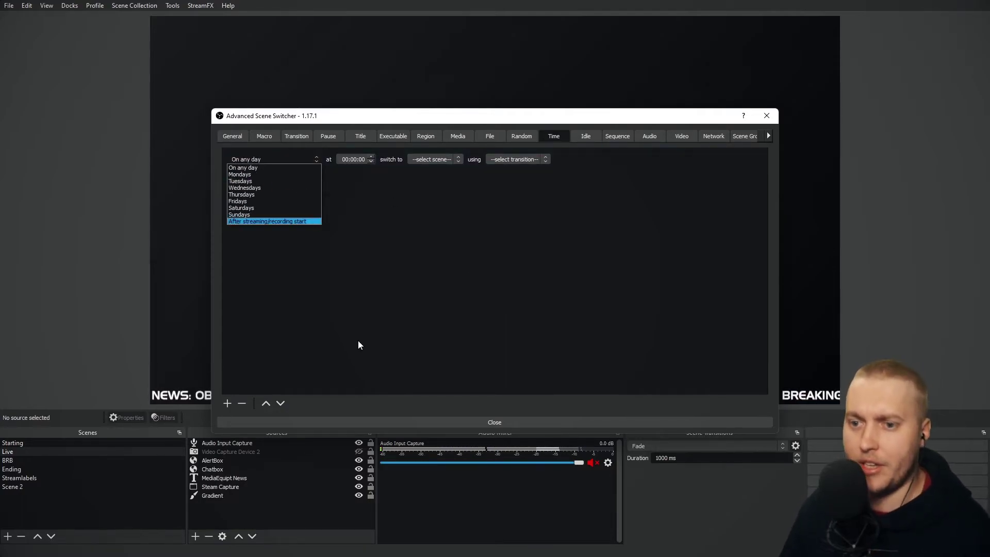
left_click(255, 168)
left_click(290, 159)
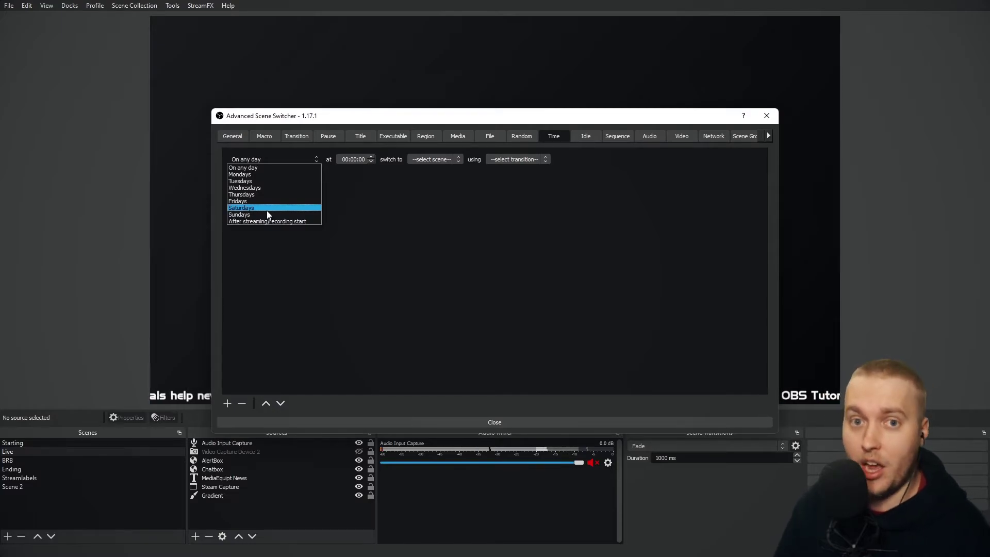
left_click(379, 147)
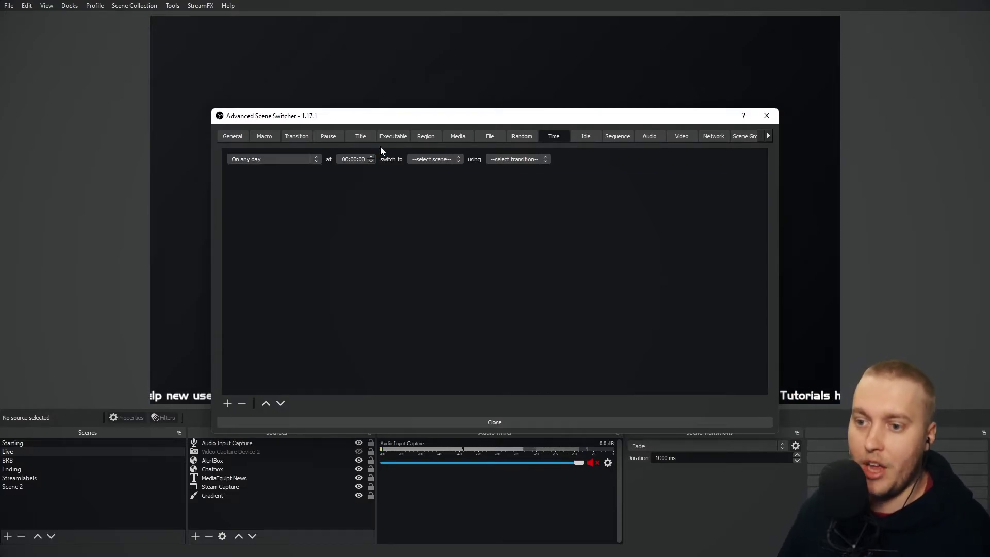
double_click(353, 160)
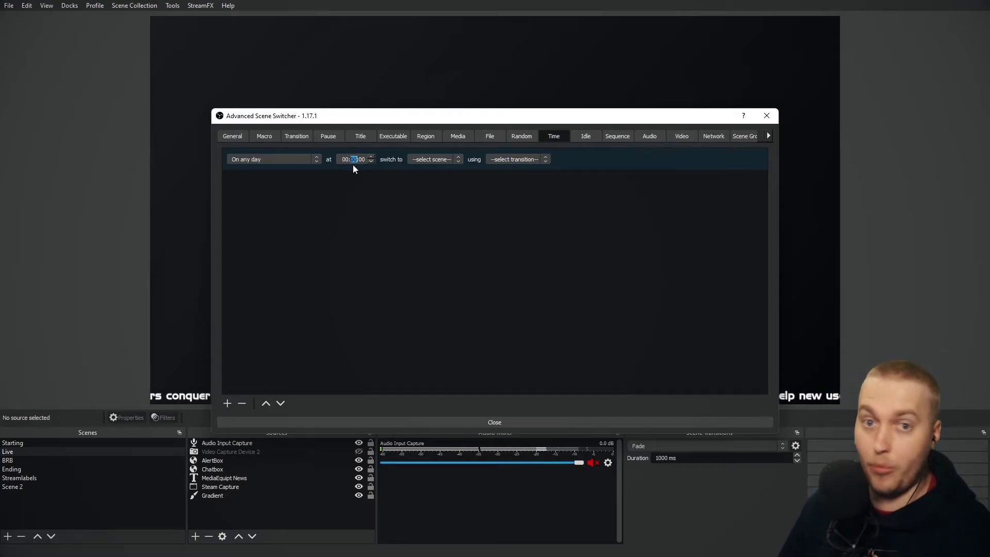
- Set the time-based rule's target scene to BRB and bring up the idle detection settings
left_click(446, 159)
left_click(417, 181)
left_click(527, 160)
left_click(382, 215)
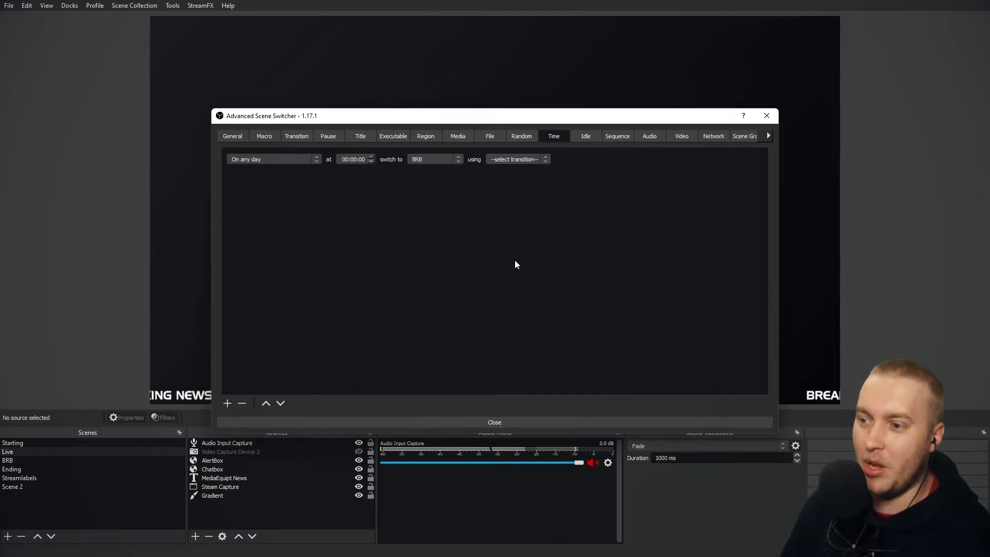
left_click(580, 141)
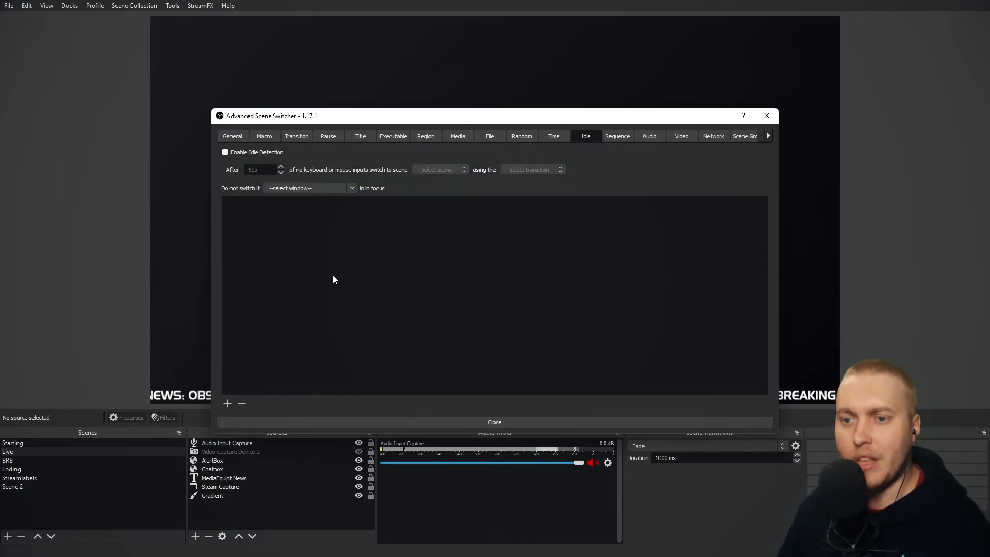
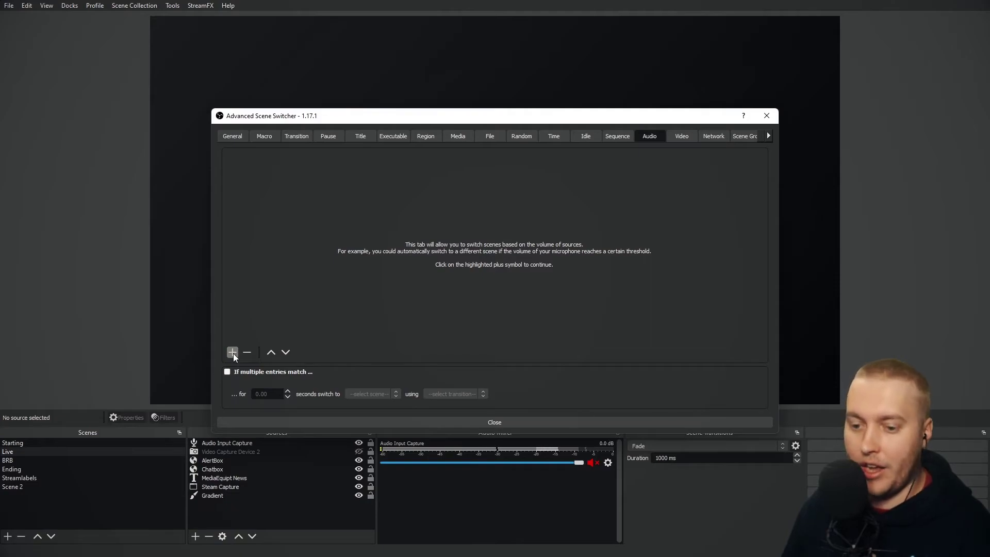
- Add an audio volume rule that monitors the Audio Input Capture source
left_click(232, 352)
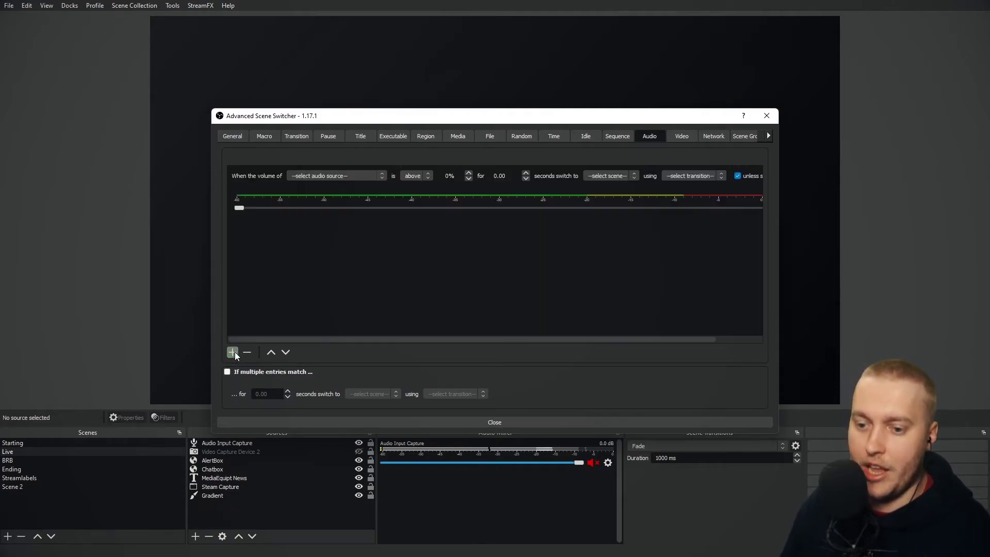
left_click(327, 177)
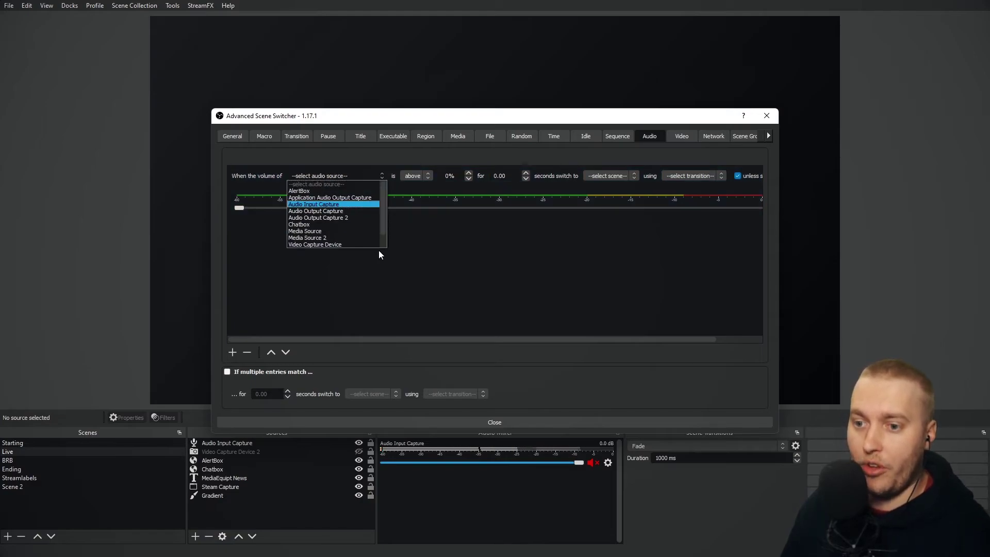
left_click(325, 205)
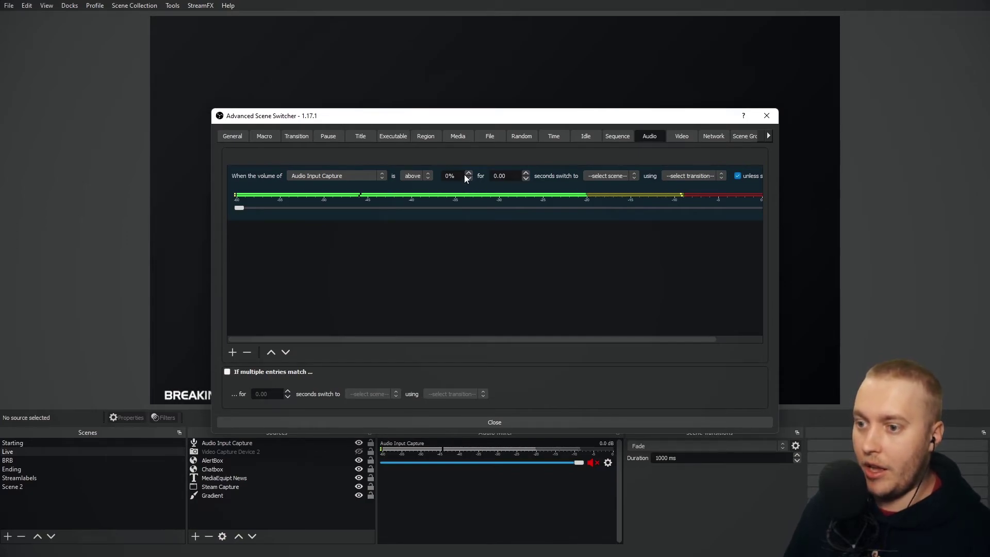
- Set the audio rule to trigger above 77% volume with a duration of 0.00 seconds
left_click(527, 174)
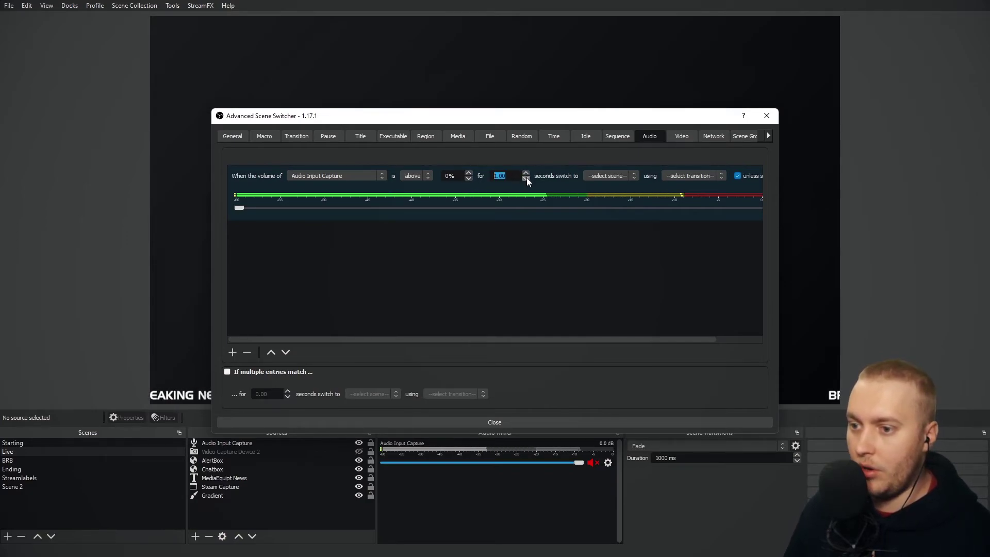
left_click_drag(239, 208, 675, 205)
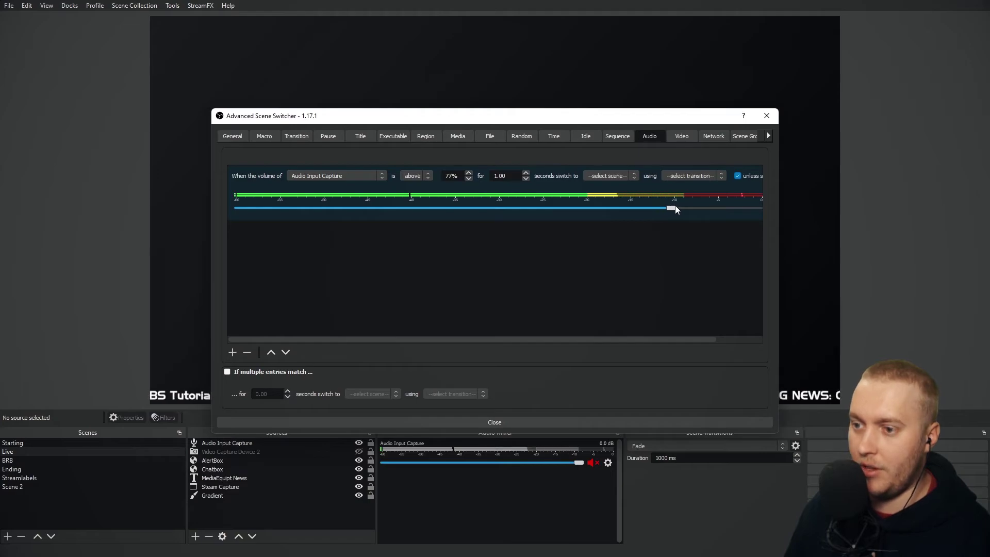
left_click(525, 178)
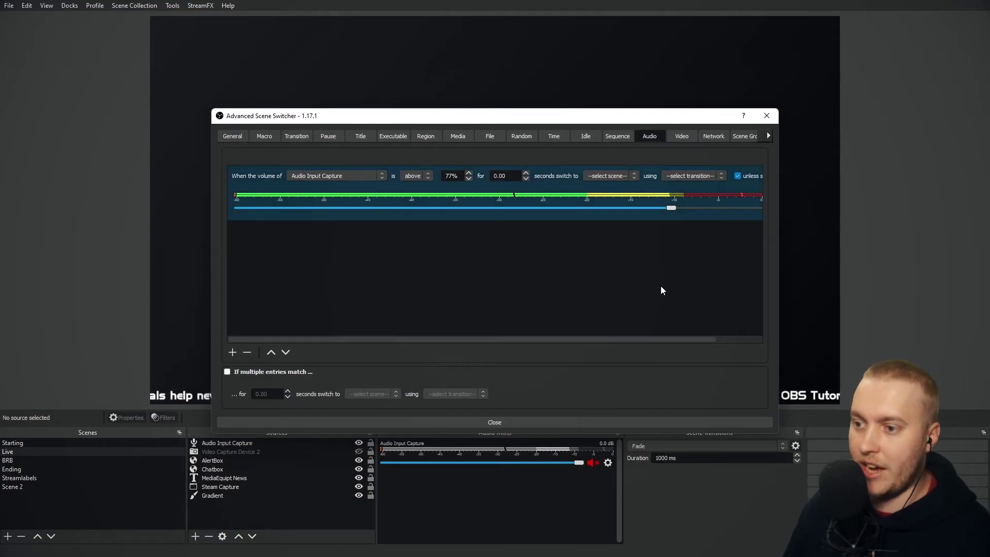
- Make the audio rule switch to the BRB scene using the Cut transition
left_click(611, 175)
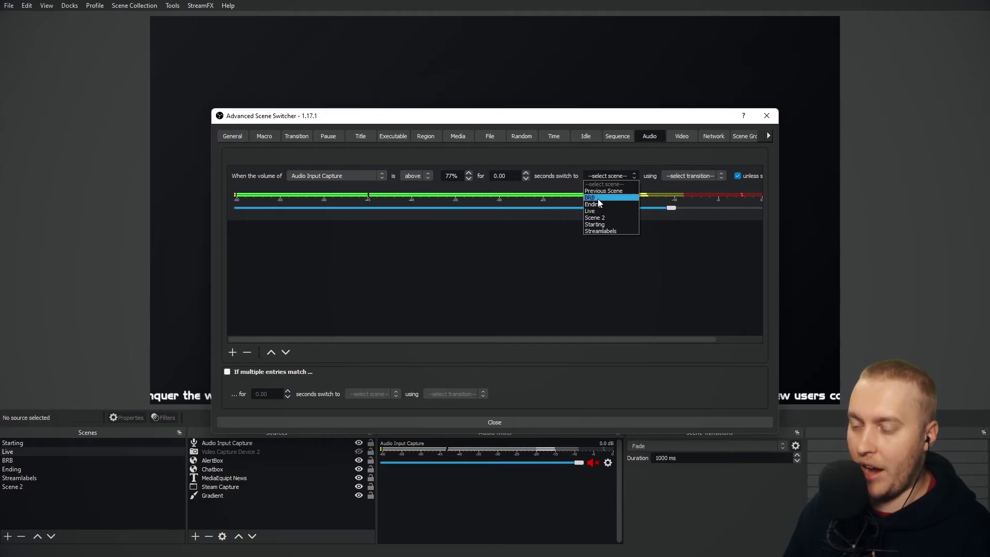
left_click(598, 199)
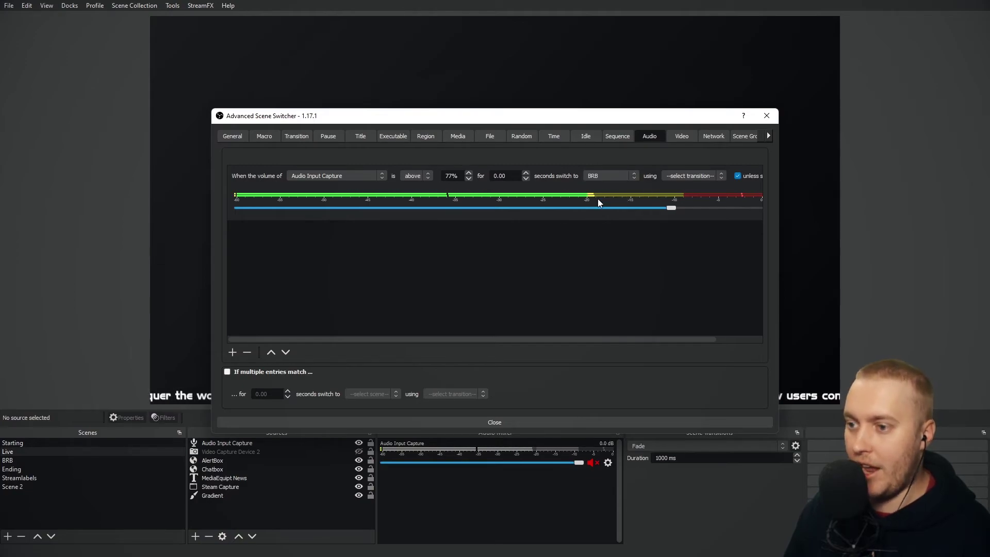
left_click(685, 175)
left_click(668, 197)
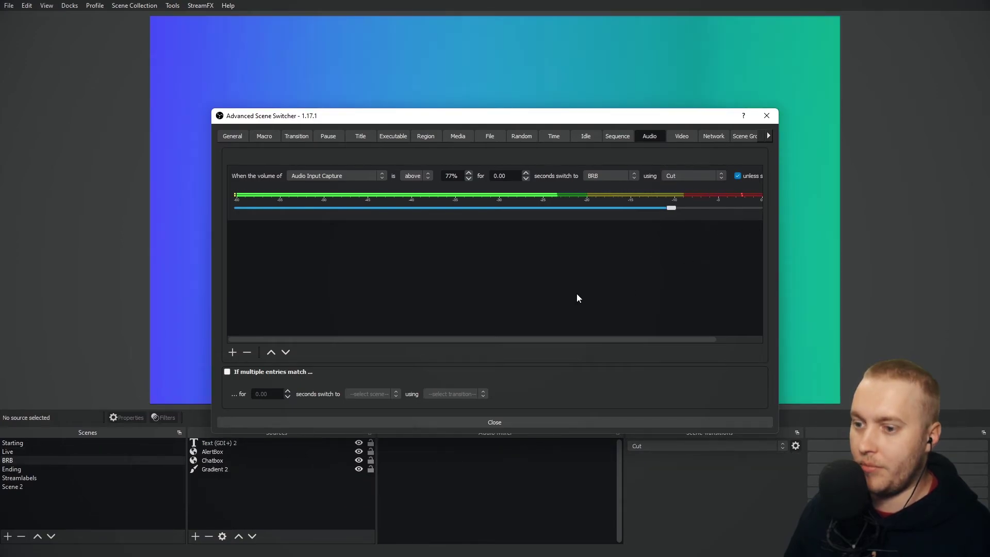
- Enlarge the Advanced Scene Switcher window to show the whole rule and raise its volume threshold to 81%
left_click_drag(503, 123, 485, 88)
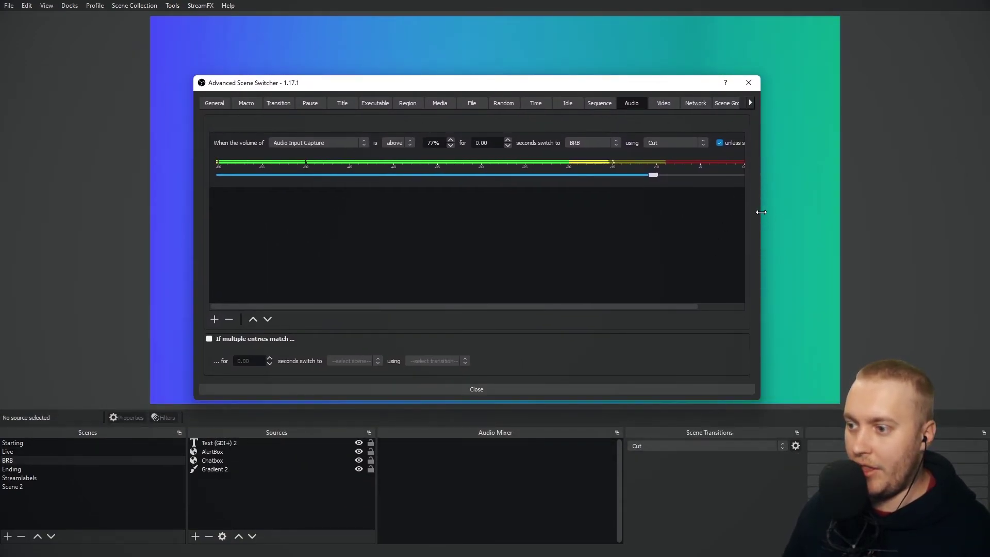
left_click_drag(761, 216, 935, 198)
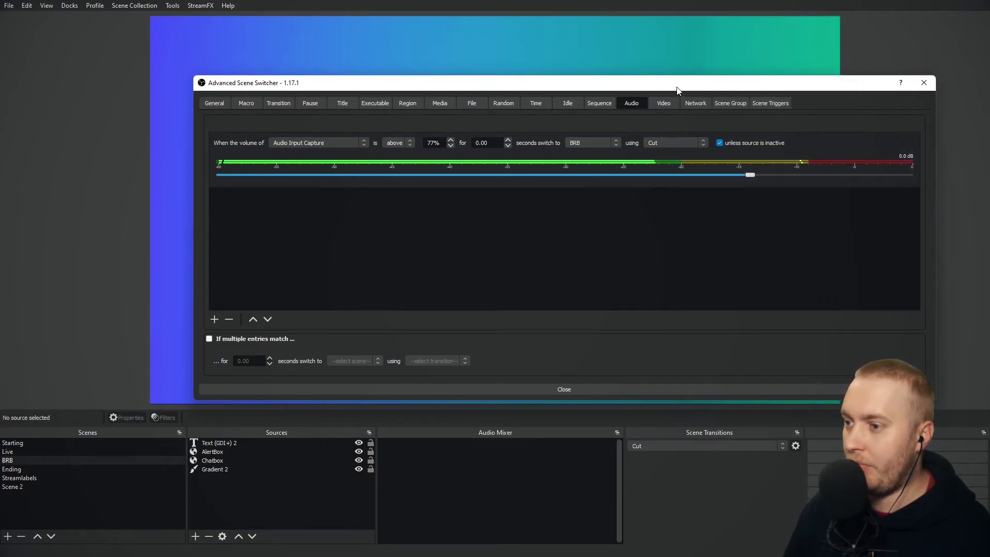
left_click_drag(704, 91, 566, 69)
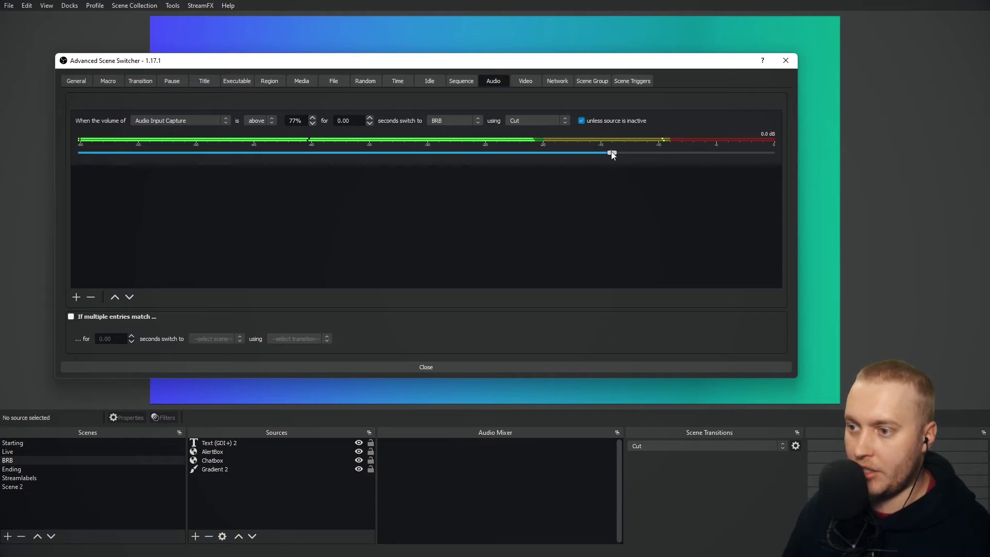
left_click_drag(612, 153, 640, 153)
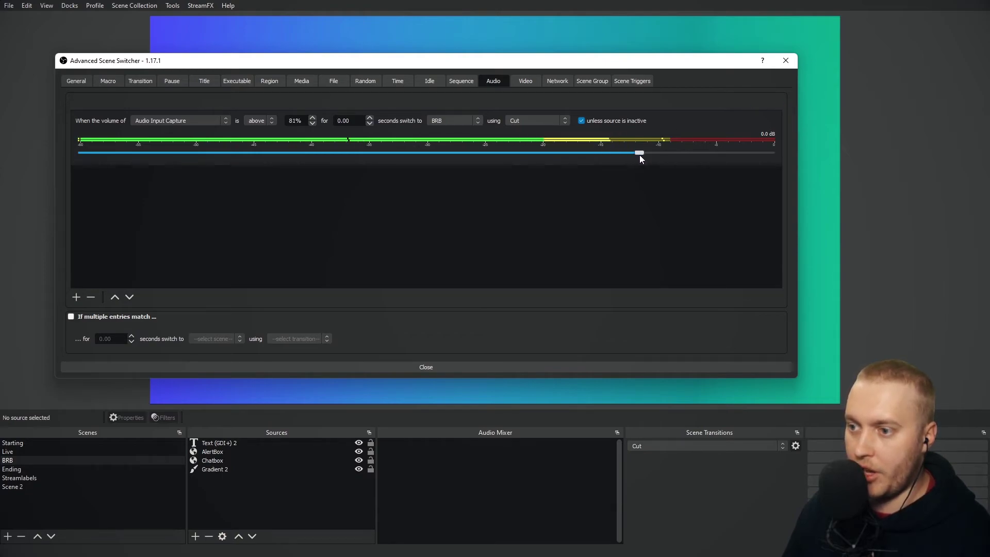
- Close the scene switcher settings and make the Live scene active to test the audio volume rule
left_click(786, 61)
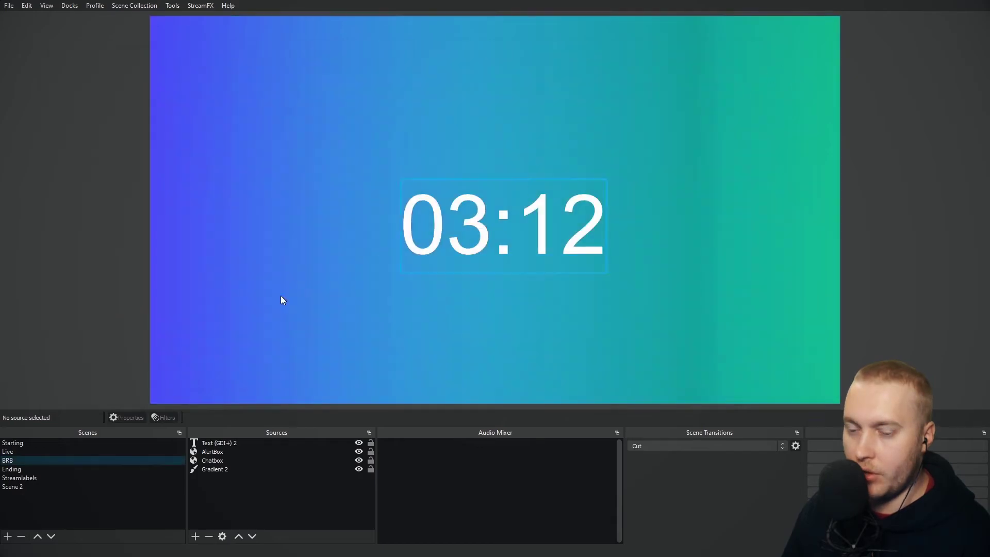
left_click(17, 452)
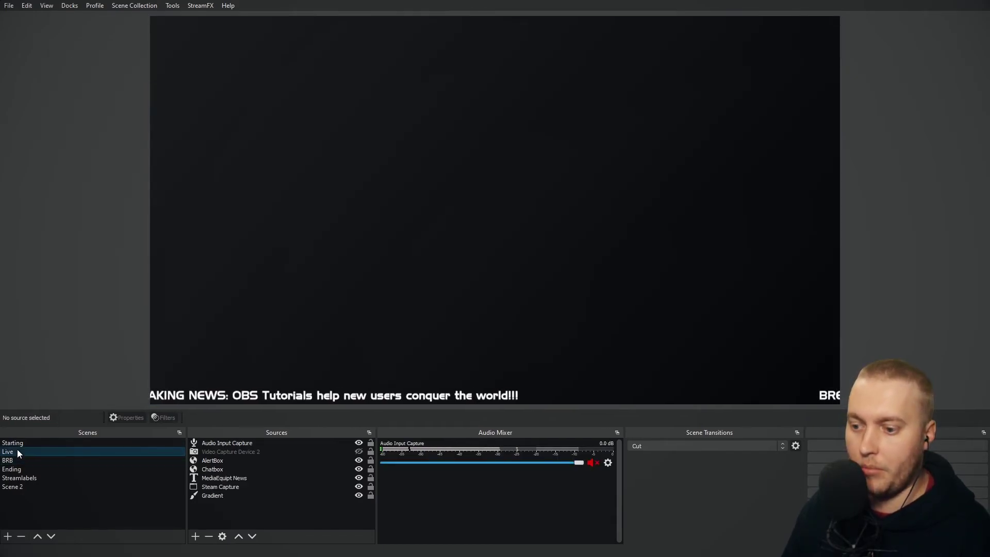
left_click(144, 460)
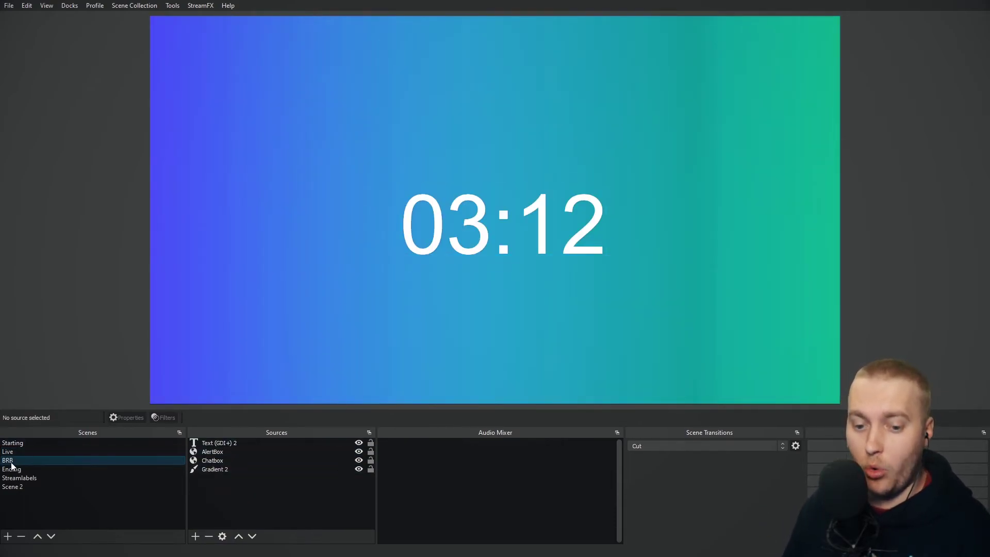
- Reopen the Advanced Scene Switcher and delete the Audio Input Capture volume rule
left_click(172, 6)
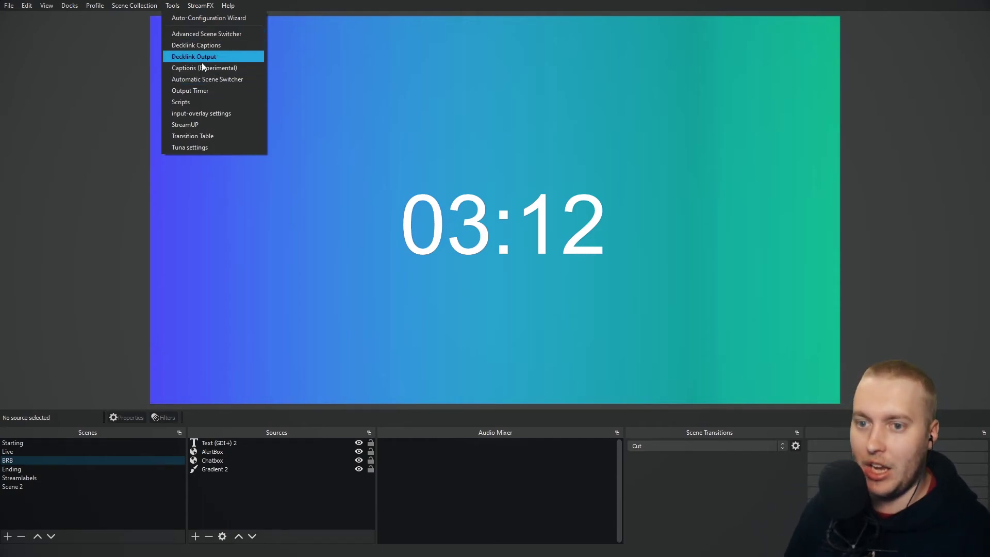
left_click(207, 34)
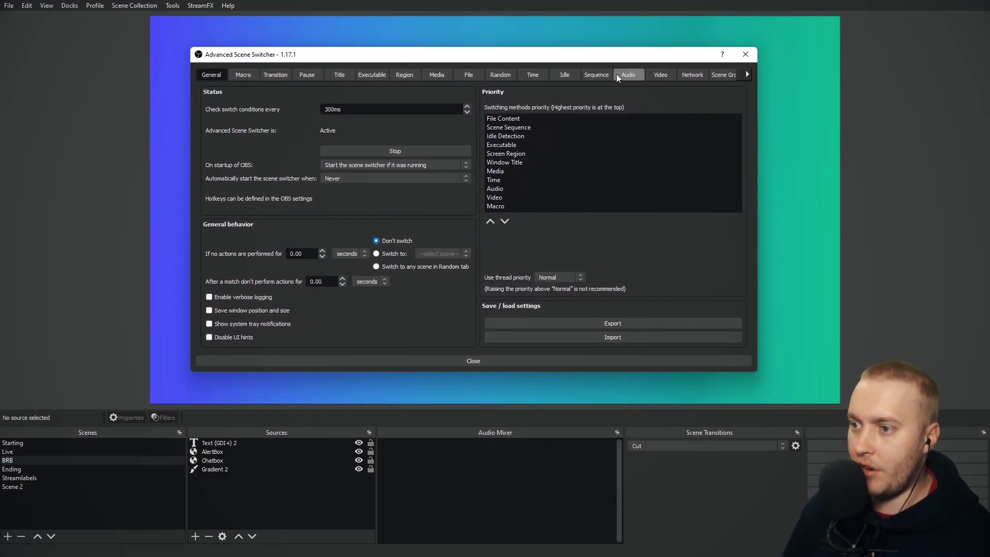
left_click(617, 75)
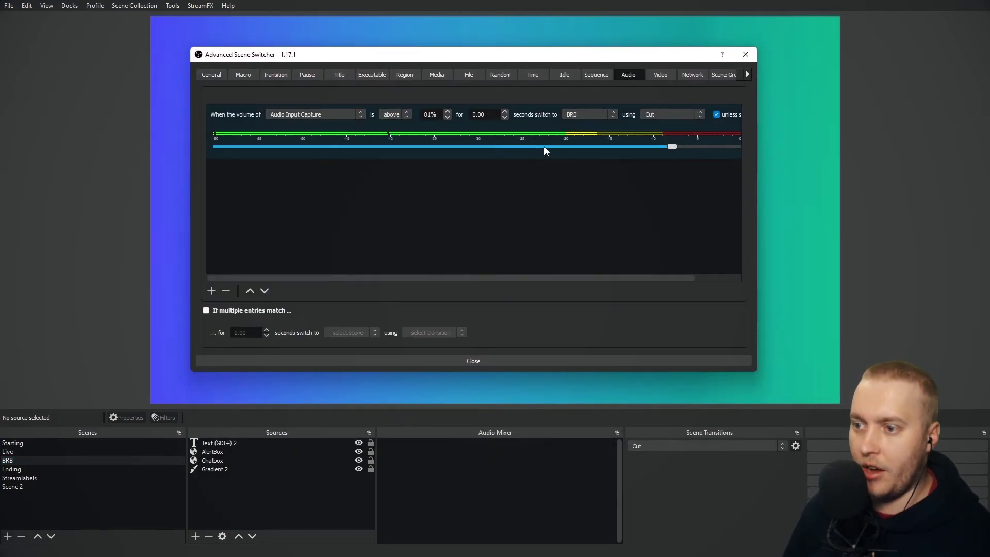
left_click(239, 117)
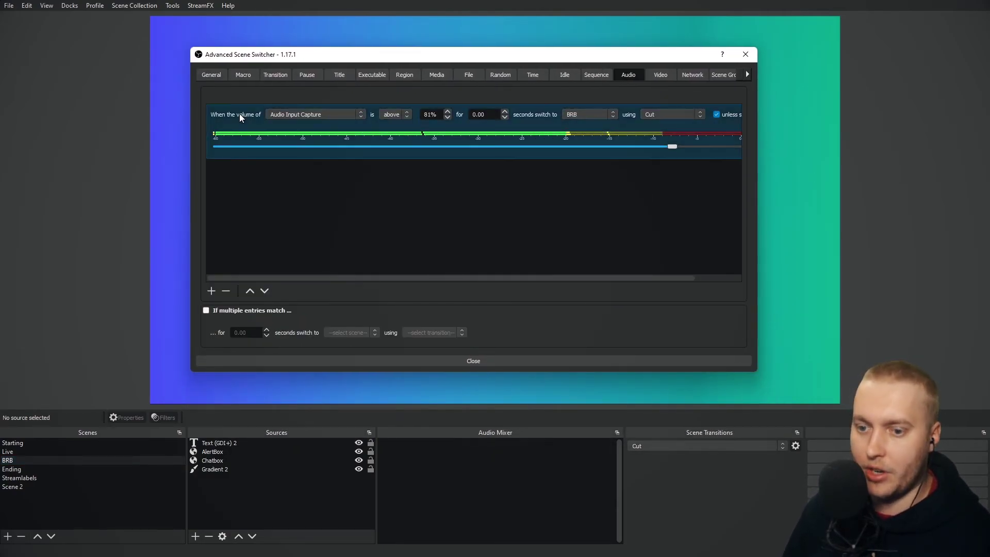
left_click(225, 291)
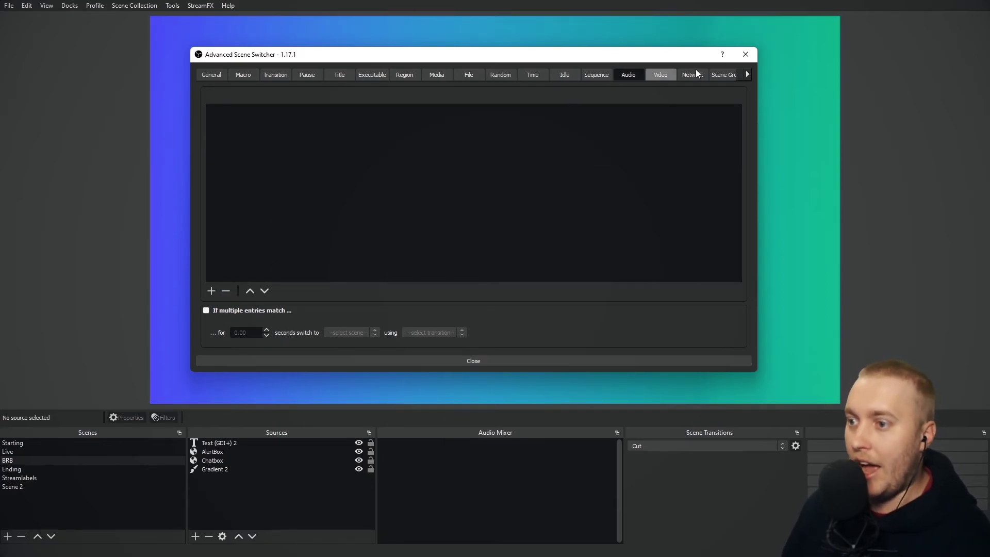
- Examine the video, random and window title settings, as well as the pause rule's check types
left_click(732, 75)
left_click(661, 76)
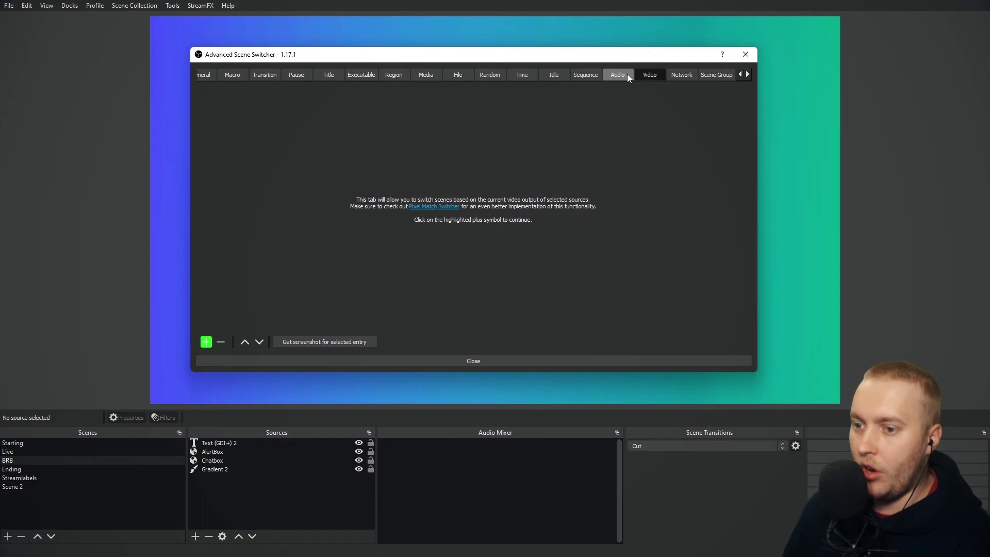
left_click(580, 74)
left_click(517, 76)
left_click(485, 77)
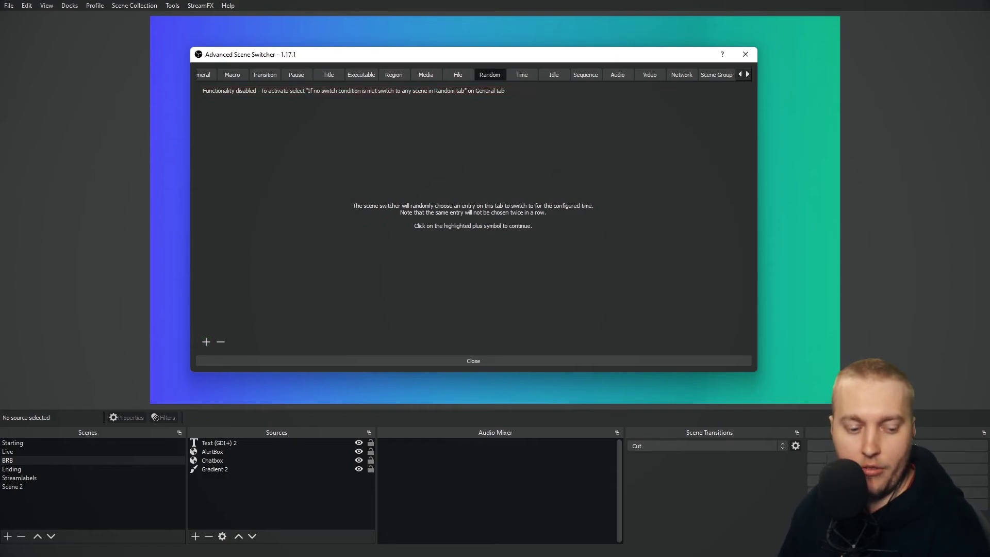
left_click(328, 76)
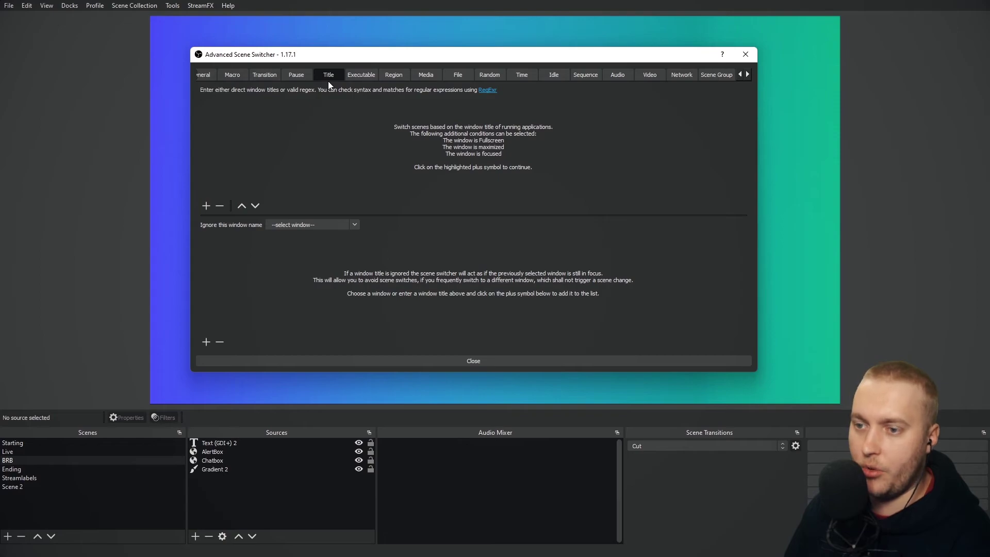
left_click(293, 74)
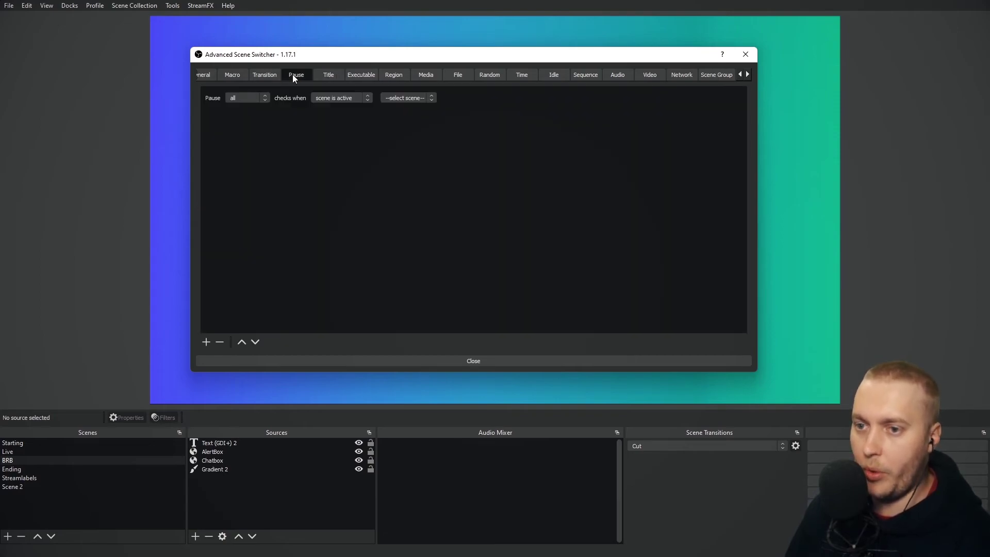
left_click(261, 97)
left_click(273, 123)
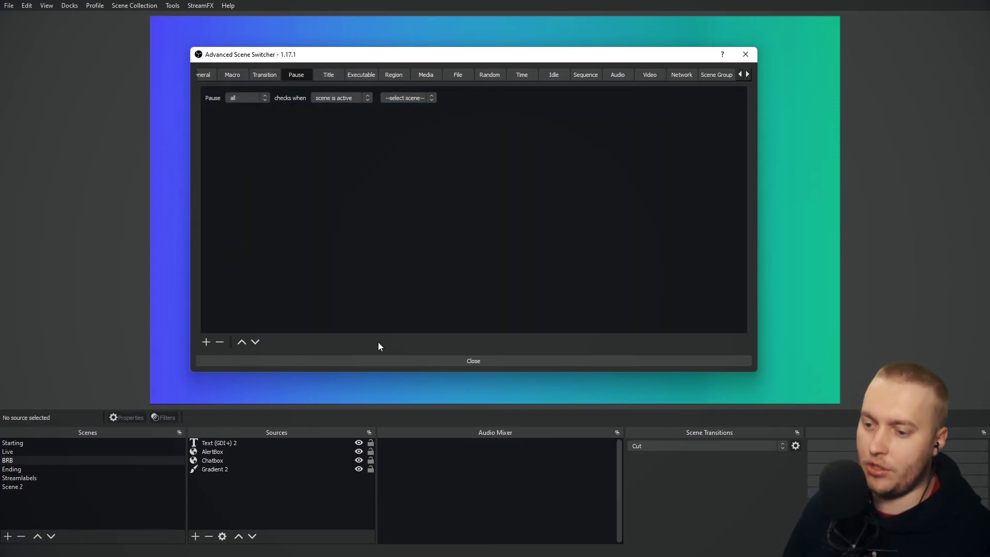
- Widen the scene switcher window, and stop and restart the switcher from its general settings
left_click_drag(355, 57, 406, 57)
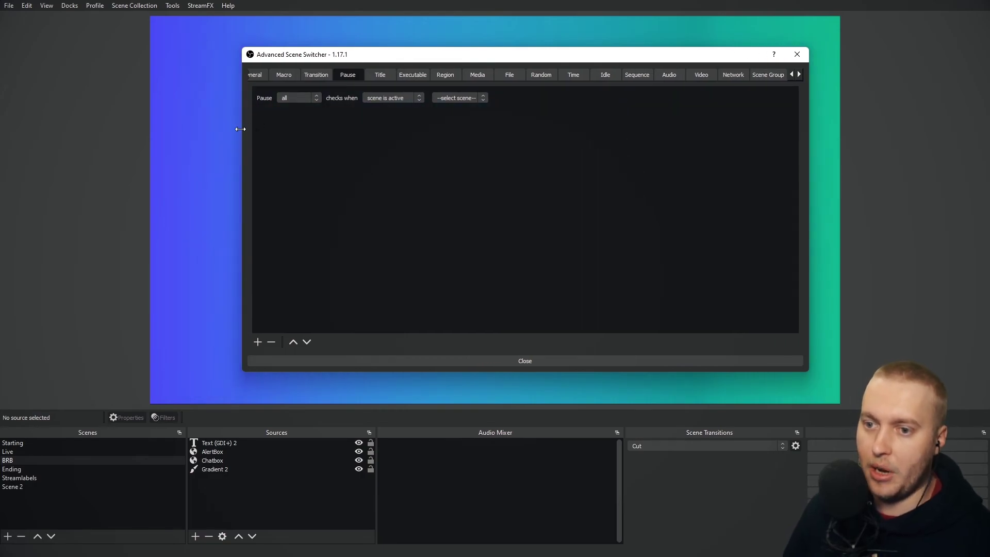
left_click_drag(240, 129, 220, 129)
left_click(243, 76)
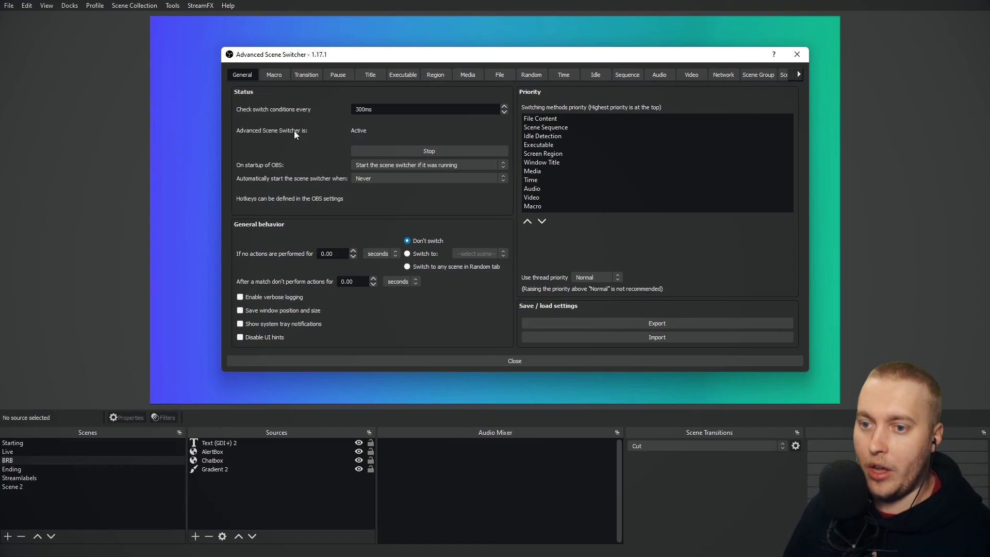
left_click(419, 151)
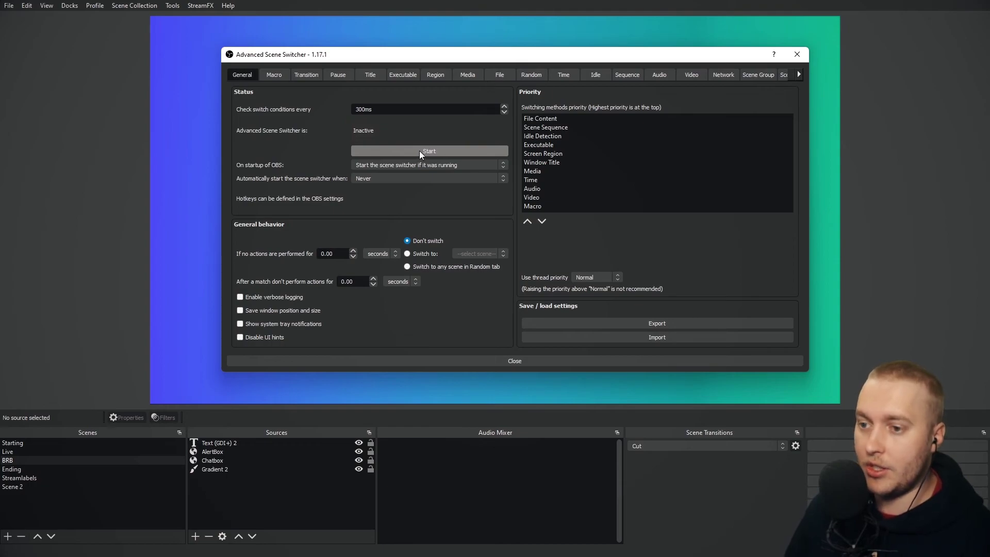
left_click(419, 151)
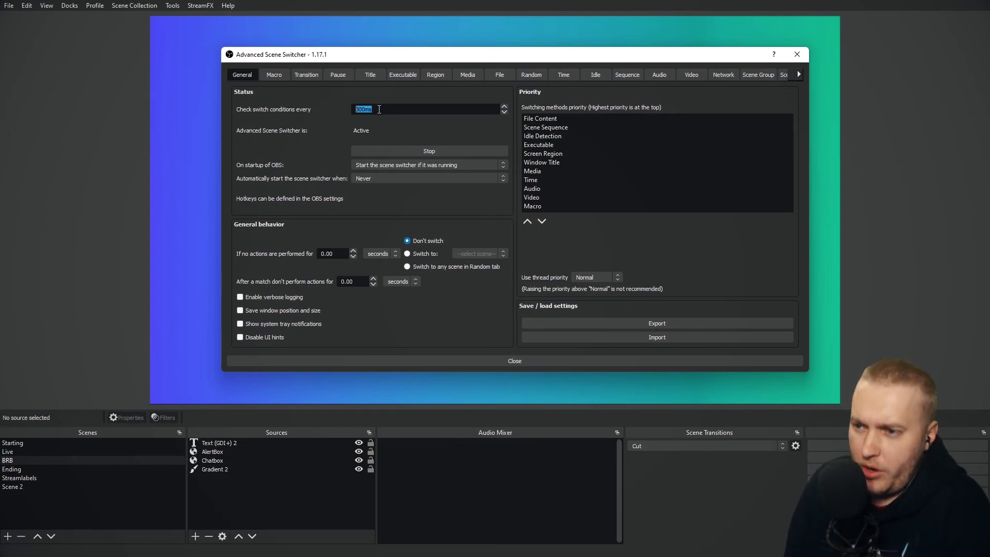
- Examine the pause rule's check types and trigger conditions, keeping all and scene is active
left_click(338, 77)
left_click(292, 99)
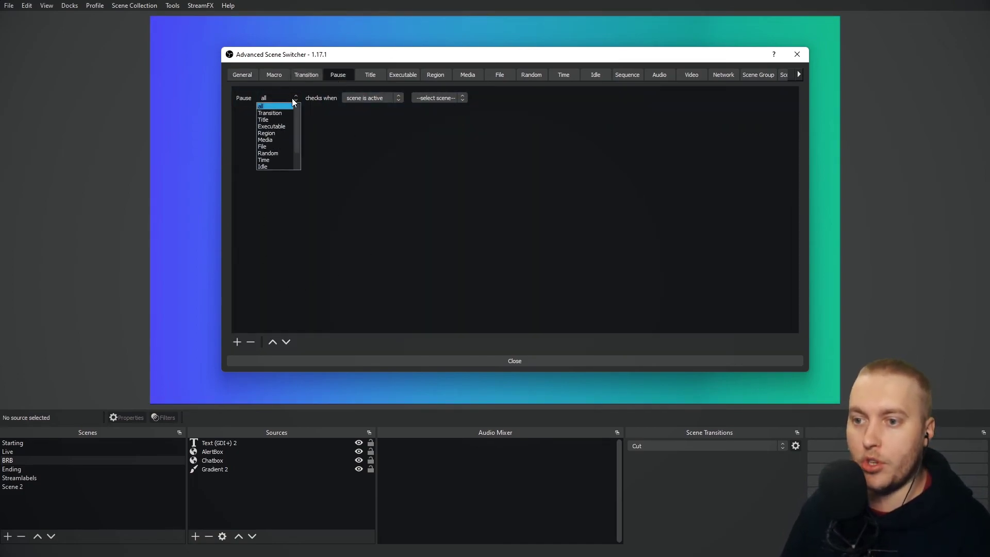
left_click(292, 101)
left_click(391, 97)
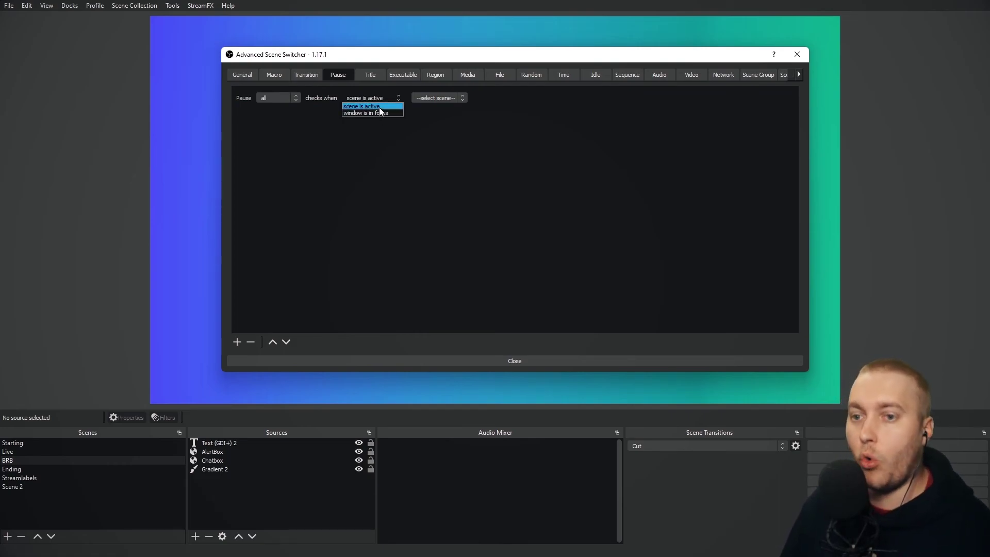
left_click(466, 150)
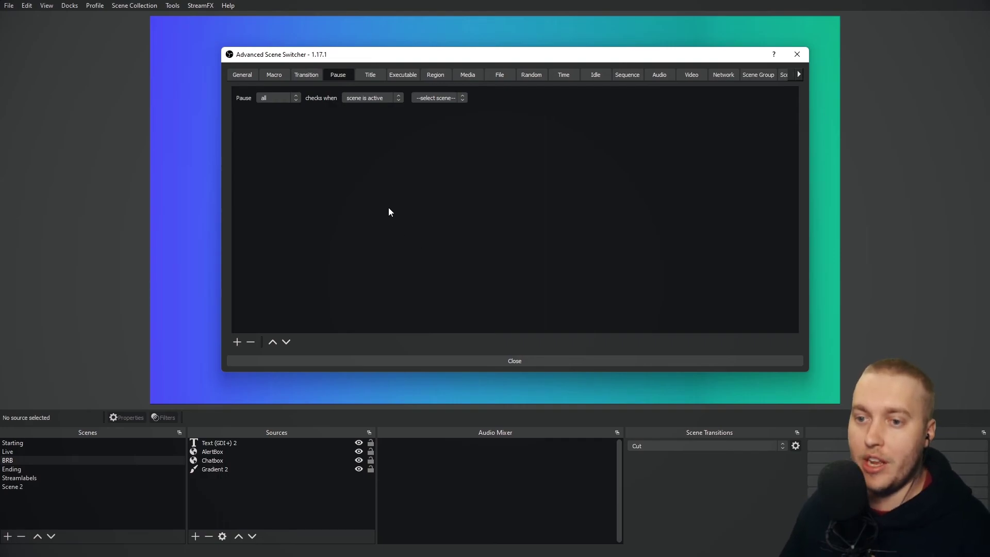
left_click(276, 98)
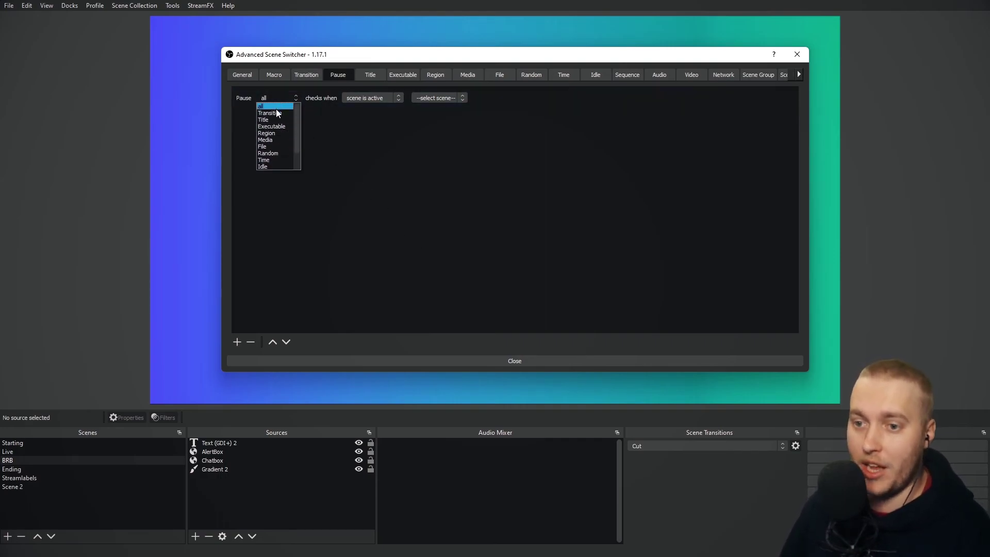
left_click(274, 106)
left_click(246, 94)
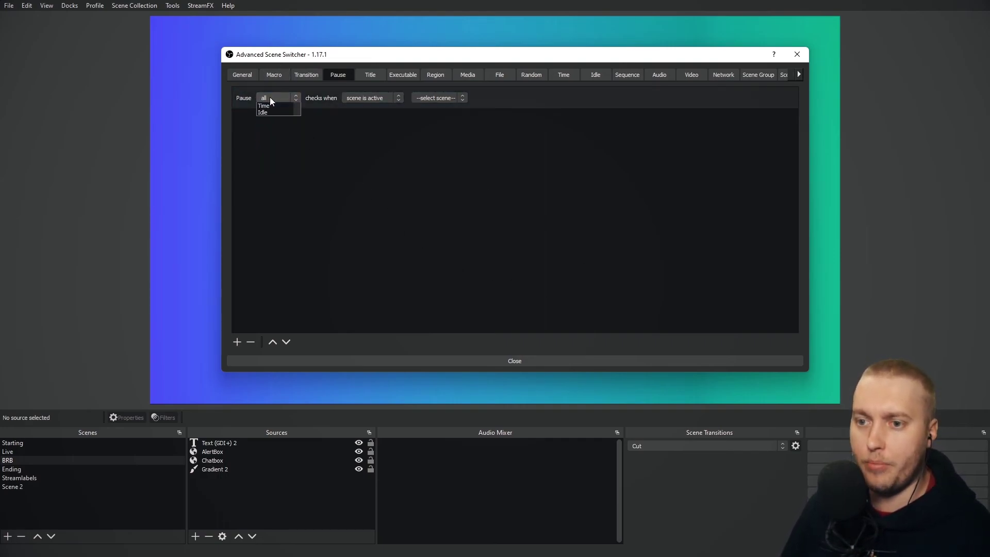
left_click(368, 107)
- Set the pause rule's scene to Ending and delete the rule
left_click(439, 98)
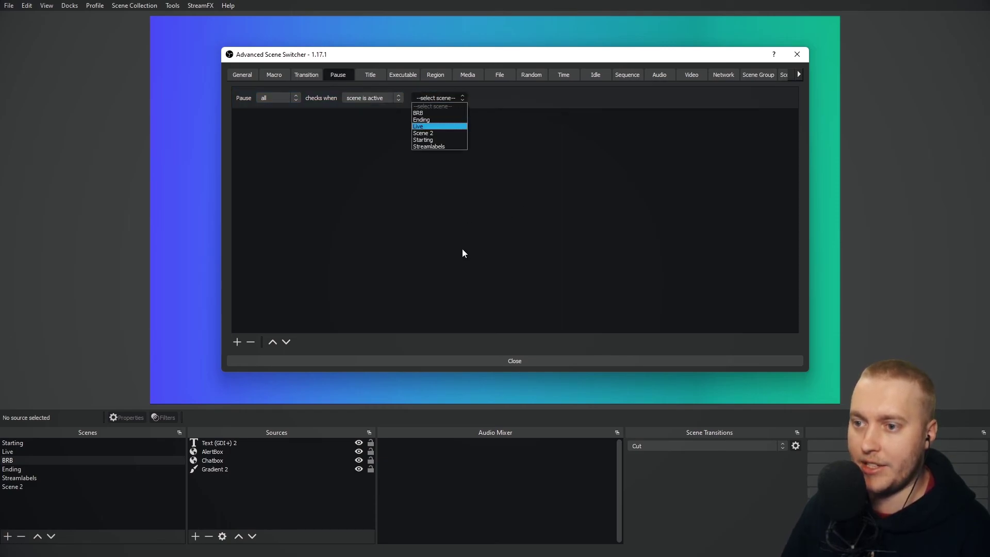
left_click(421, 120)
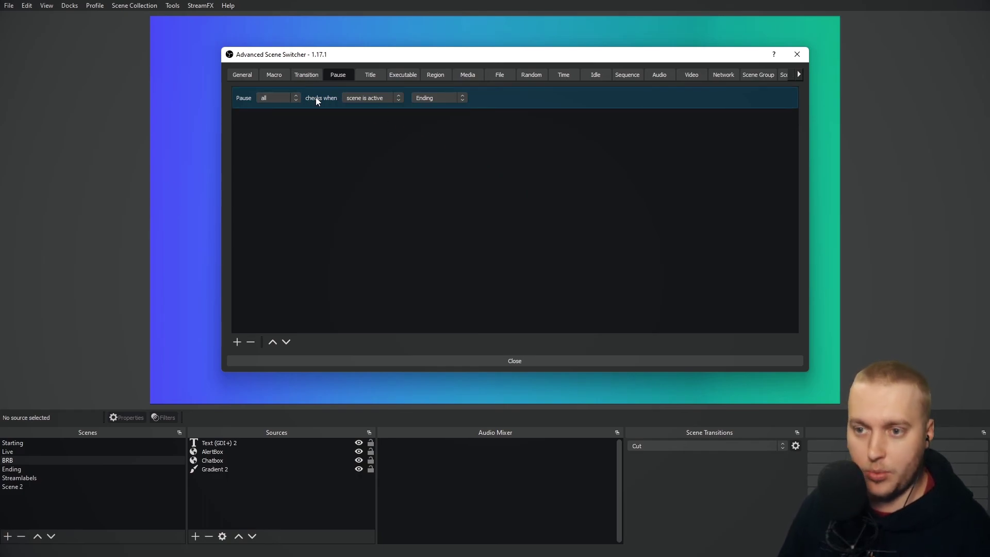
left_click(250, 342)
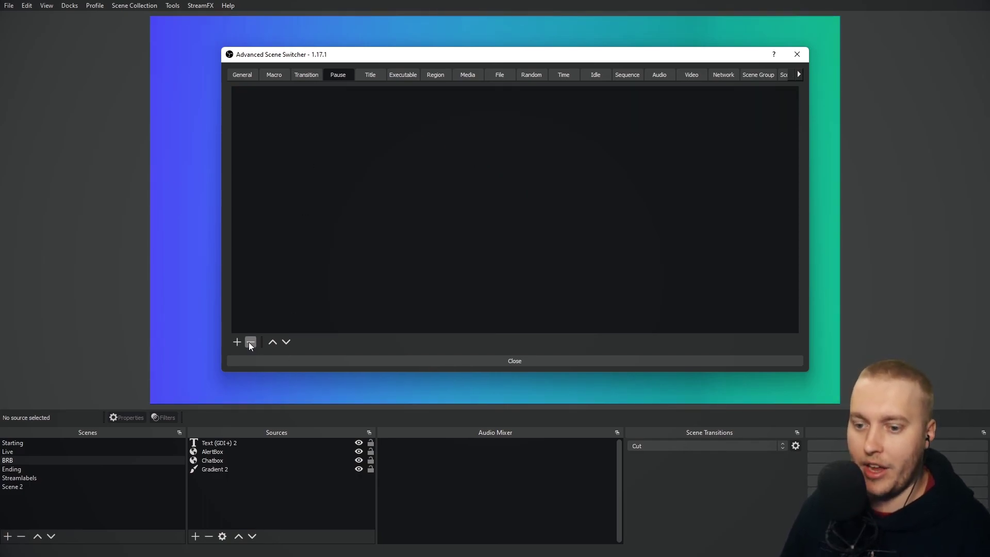
- Close the Advanced Scene Switcher, open the Automatic Scene Switcher, and enlarge and reposition its window
left_click(236, 75)
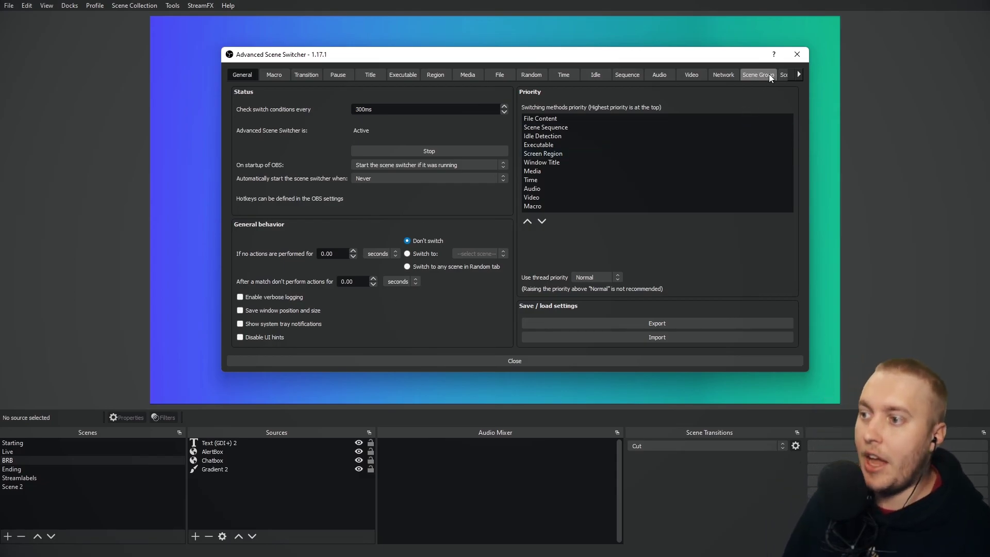
left_click(797, 54)
left_click(176, 5)
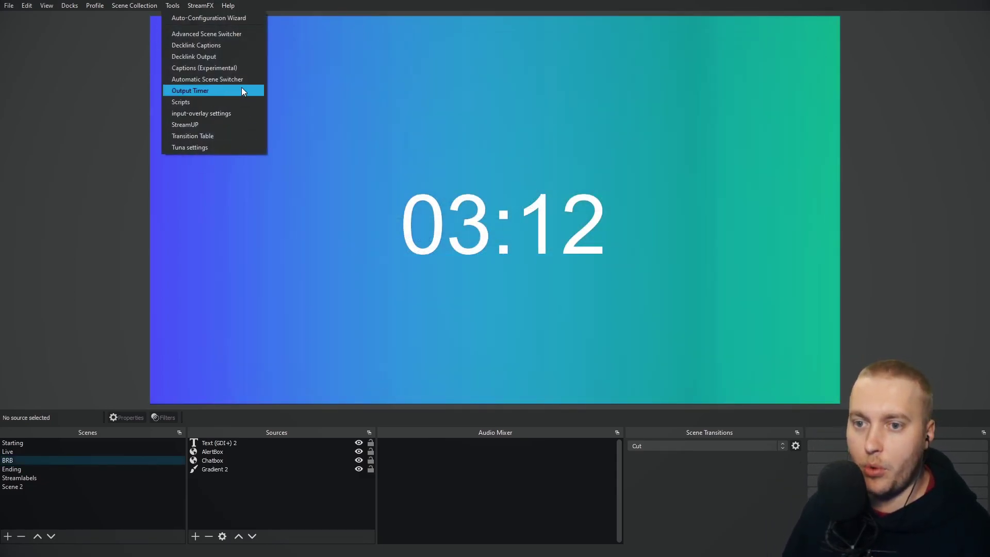
left_click(225, 79)
left_click_drag(426, 119, 344, 53)
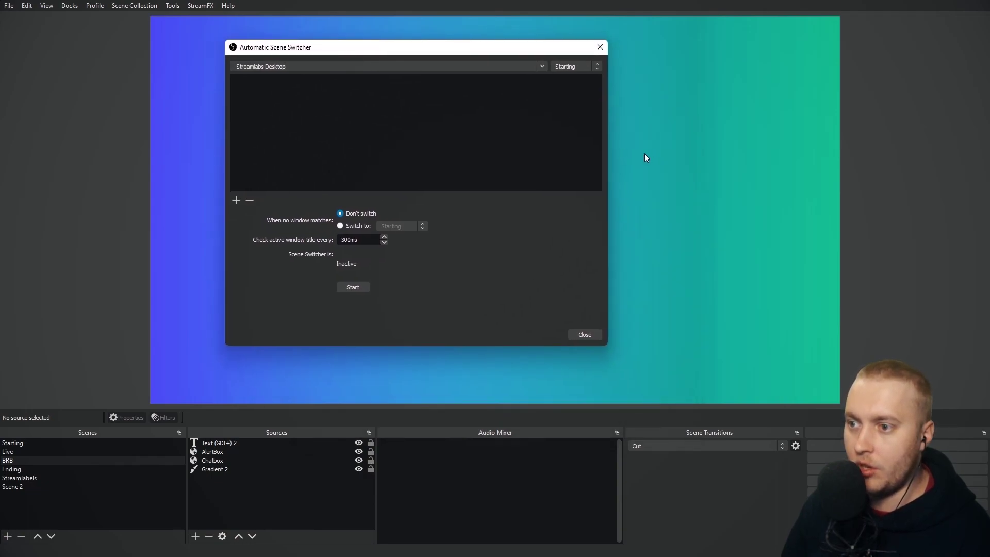
left_click_drag(609, 150, 875, 150)
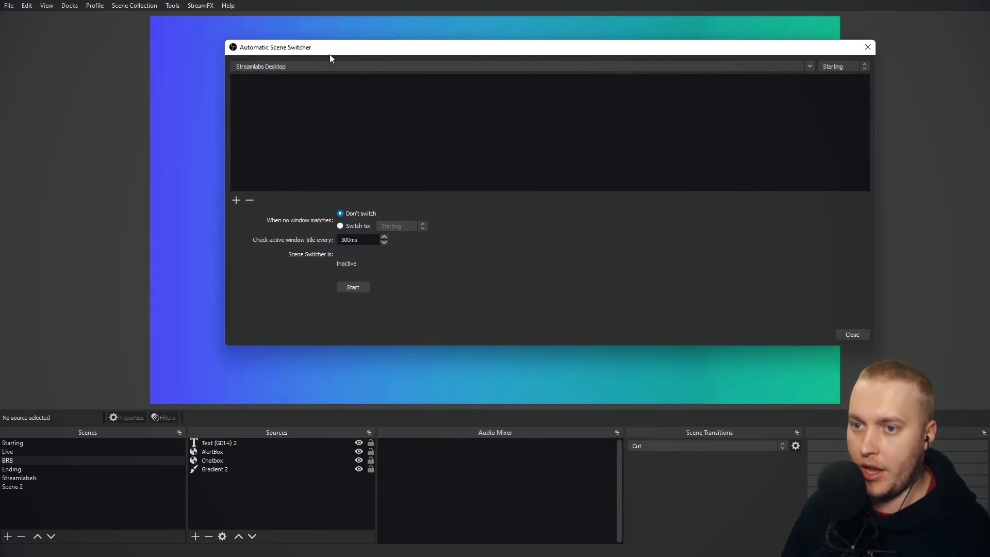
left_click_drag(330, 54, 236, 41)
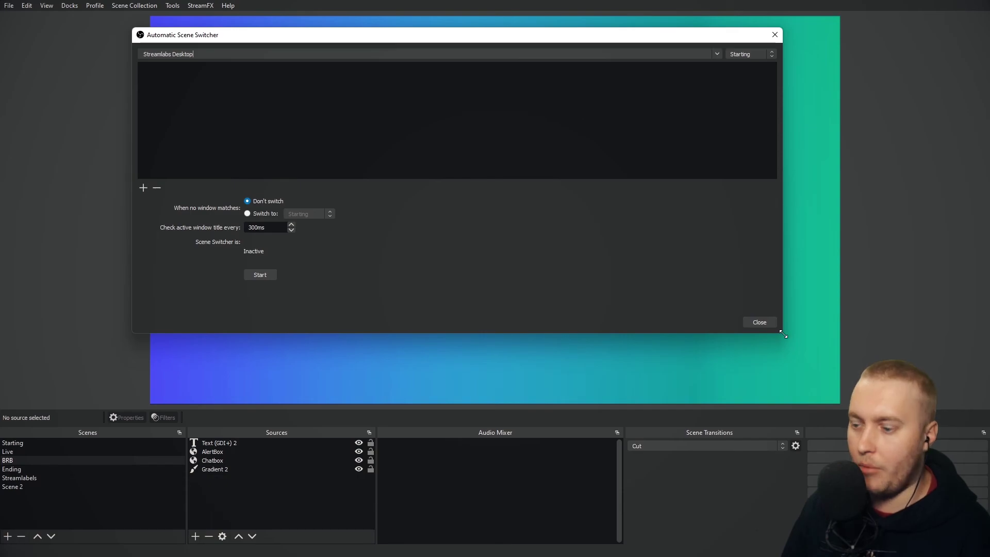
left_click_drag(780, 335, 898, 401)
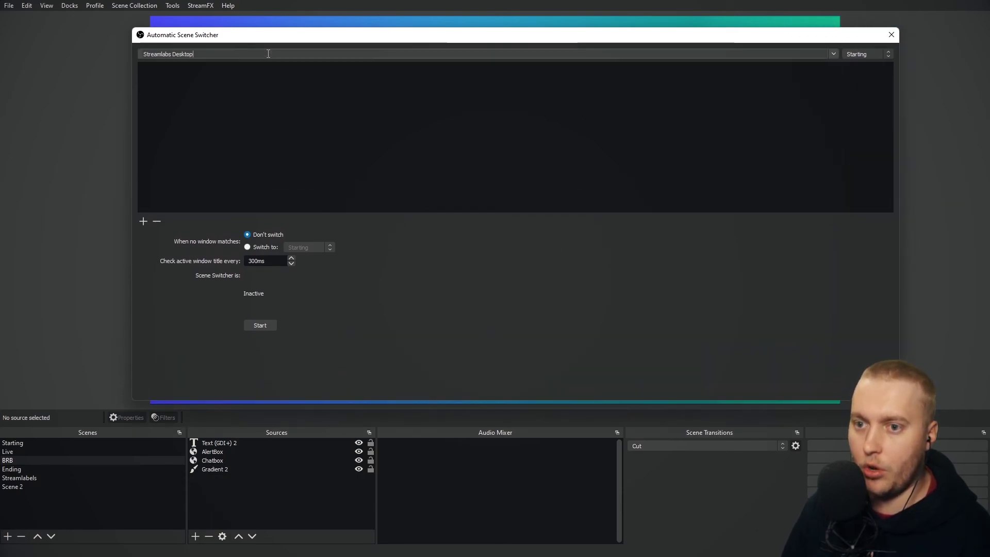
left_click_drag(263, 40, 258, 25)
- Add an automatic switching rule that maps the Streamlabs Desktop window to the Starting scene
left_click(138, 208)
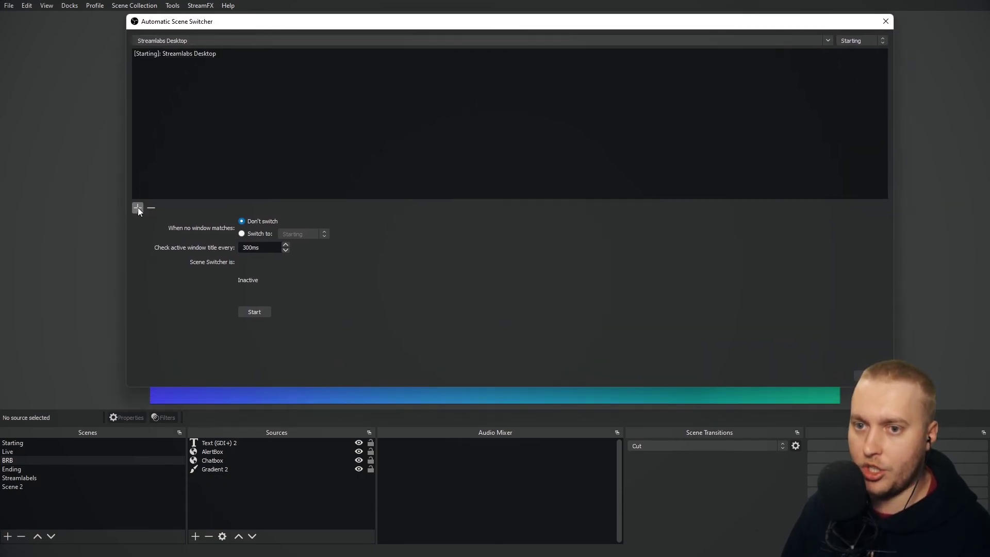
left_click(184, 54)
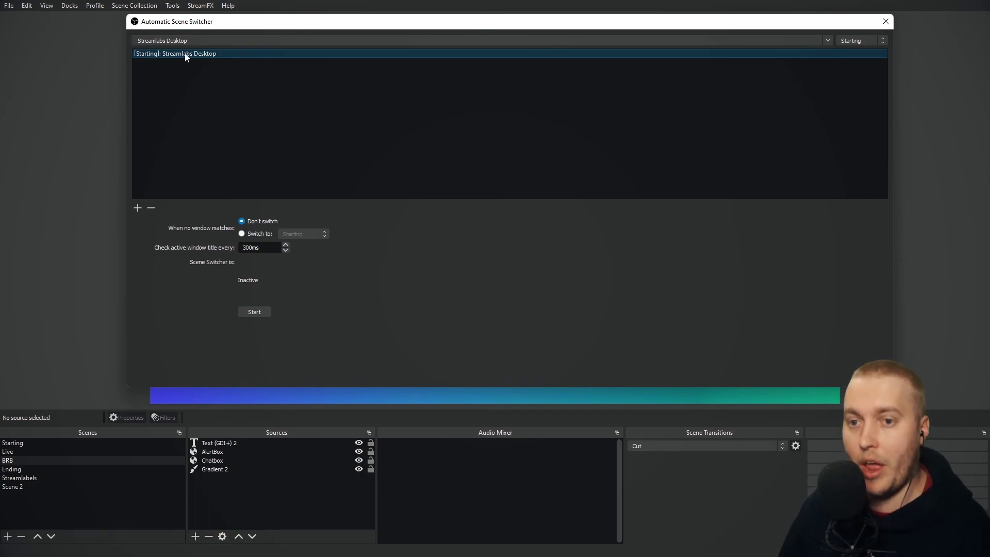
left_click(879, 44)
left_click(848, 51)
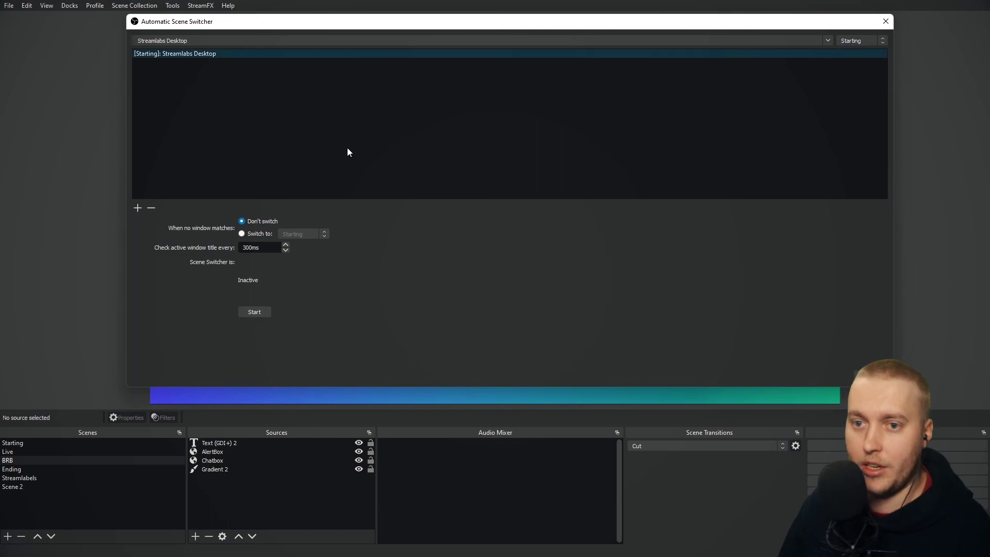
- Add a second switching rule that maps the Inbox - Outlook - Mail window to the Streamlabels scene
left_click(824, 41)
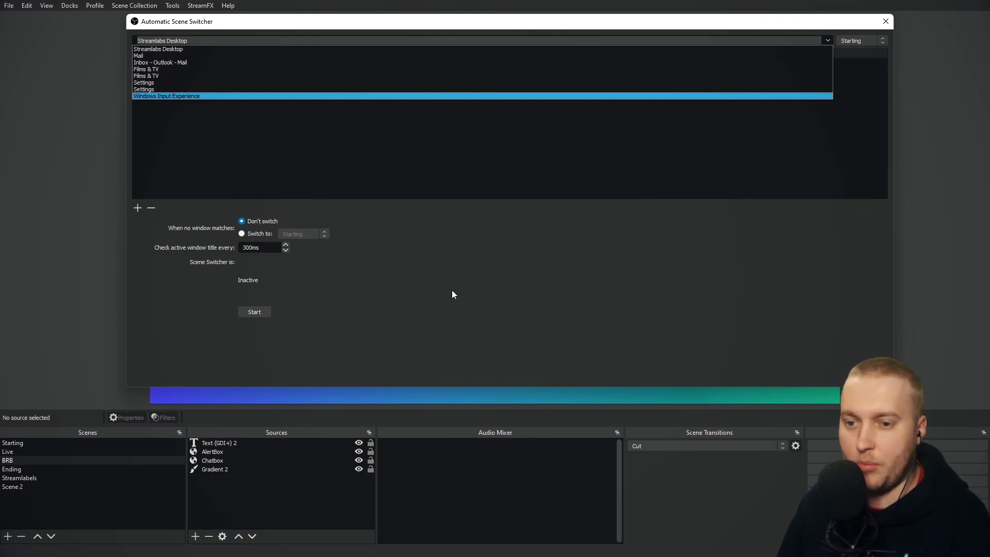
left_click(165, 63)
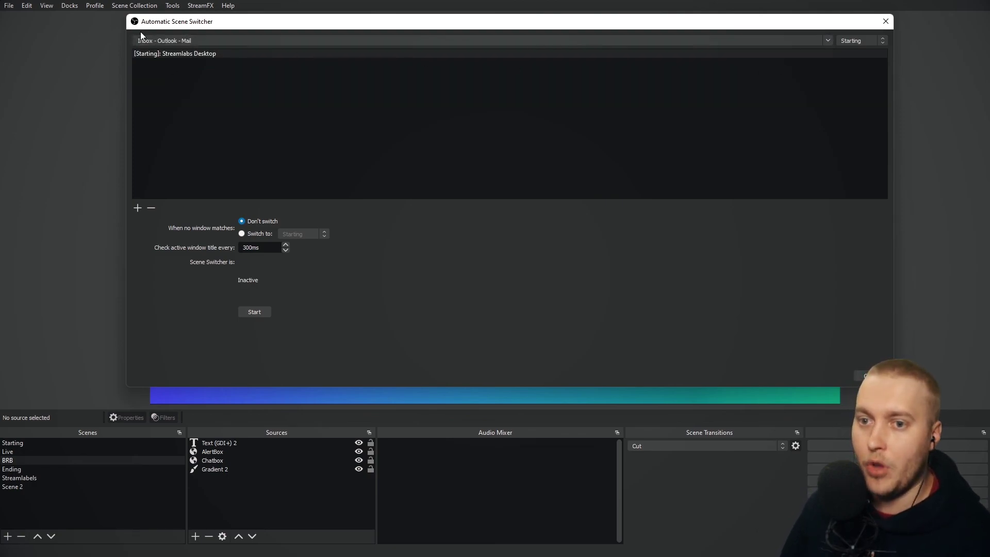
left_click(878, 40)
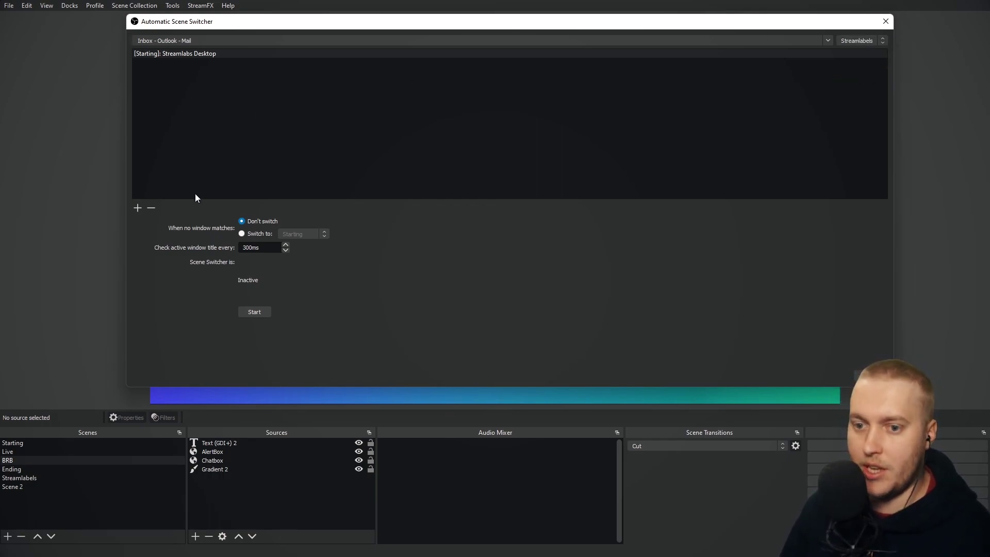
left_click(137, 208)
left_click(197, 62)
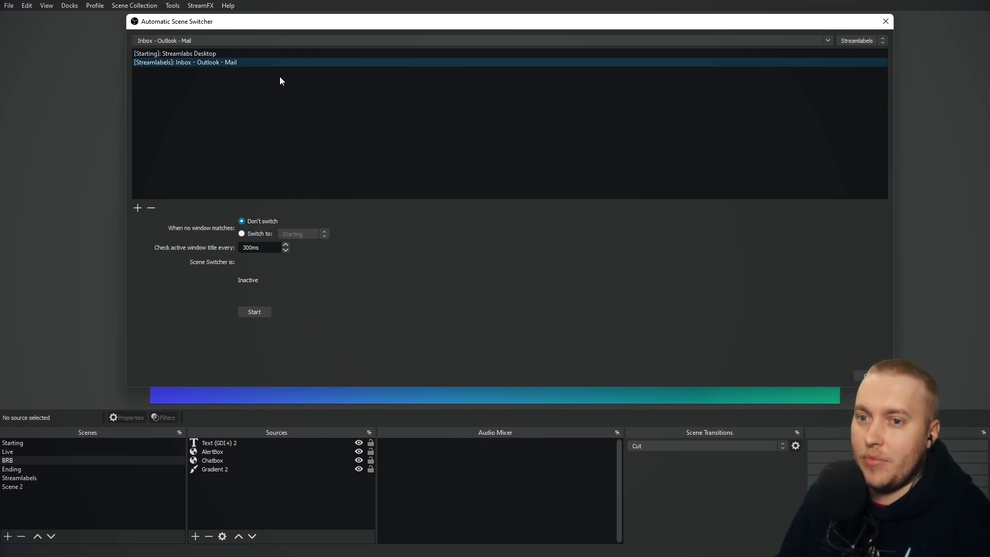
- Delete the Outlook Mail and Streamlabs Desktop rules and close the Automatic Scene Switcher
left_click(231, 54)
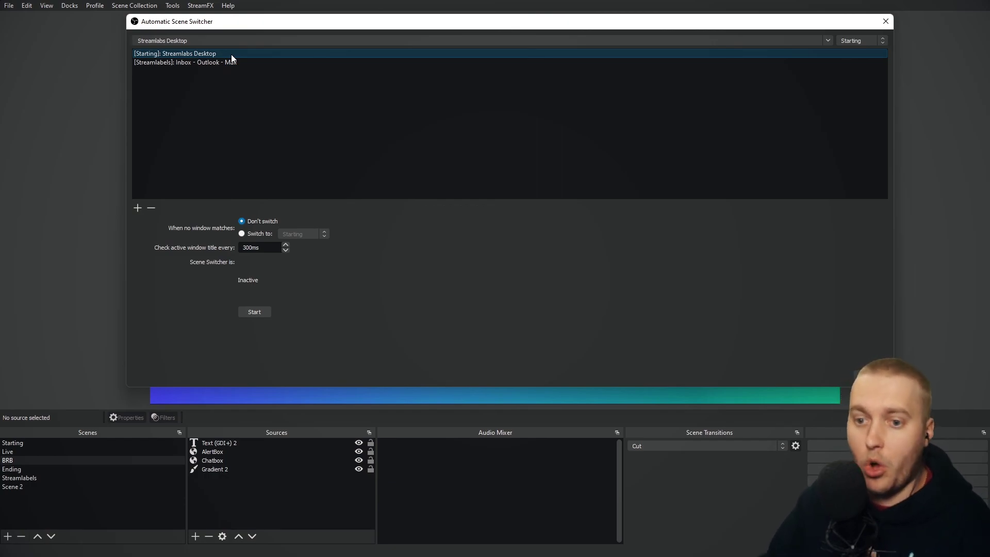
left_click(233, 63)
left_click(151, 208)
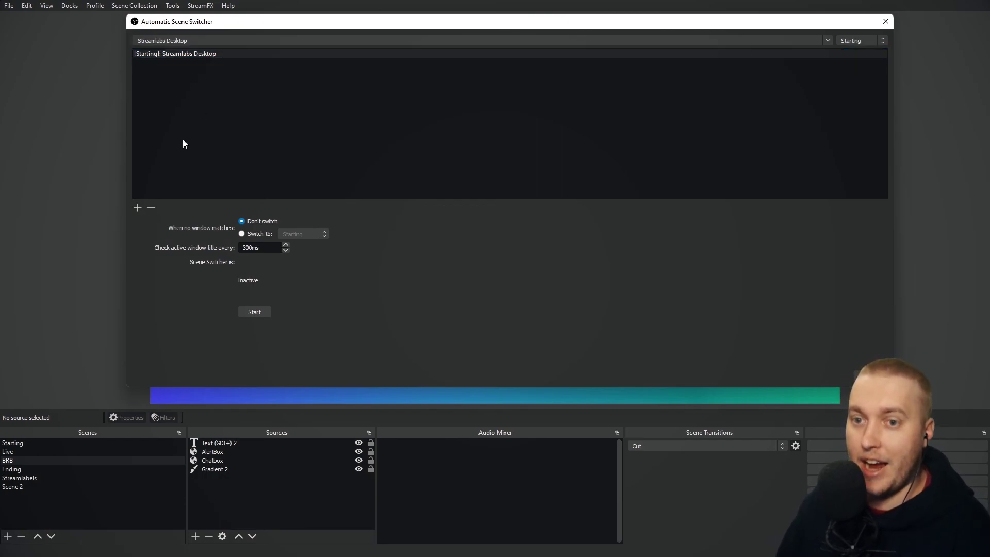
left_click(187, 54)
left_click(151, 208)
left_click(865, 376)
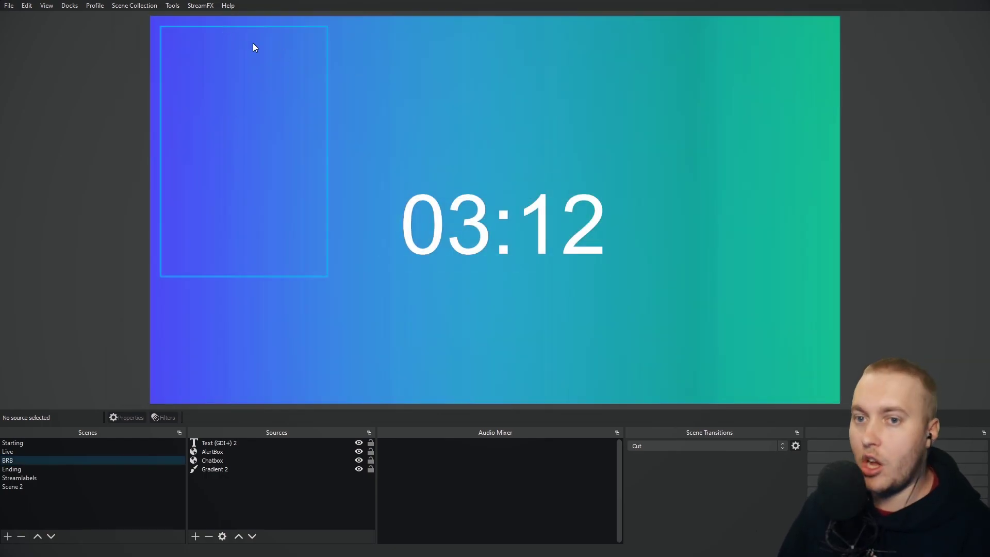
- Switch to the Live scene, reopen the Advanced Scene Switcher and move its window clear of the docks
left_click(8, 451)
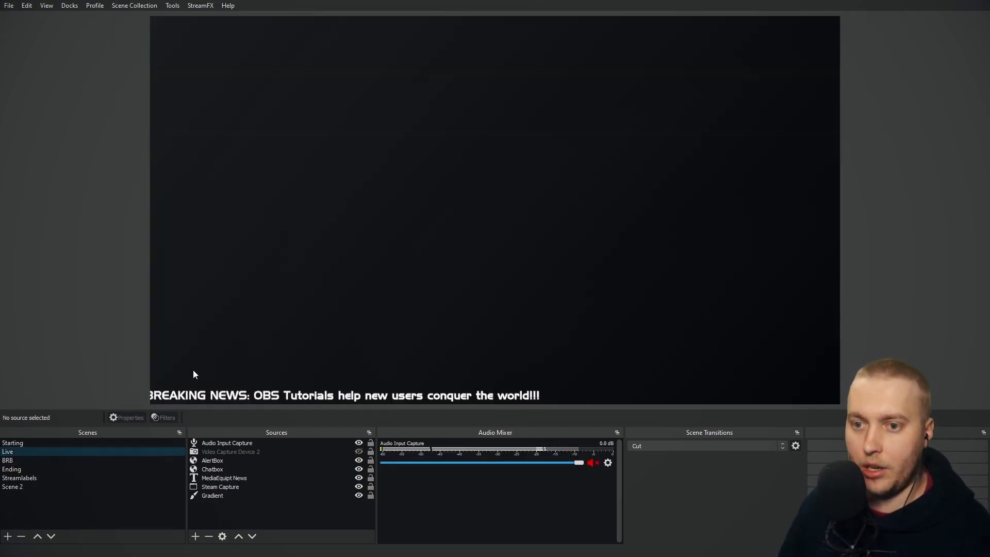
left_click(172, 6)
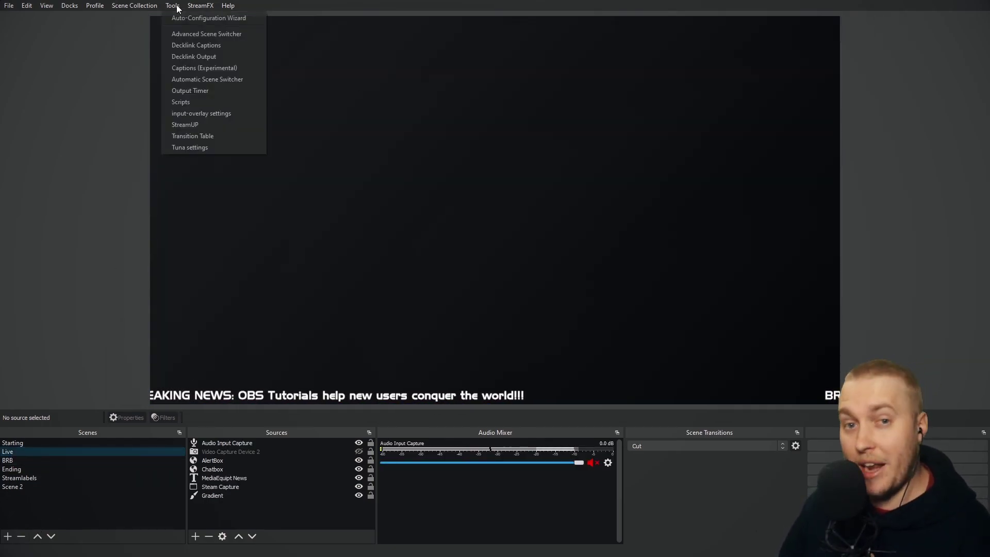
left_click(208, 33)
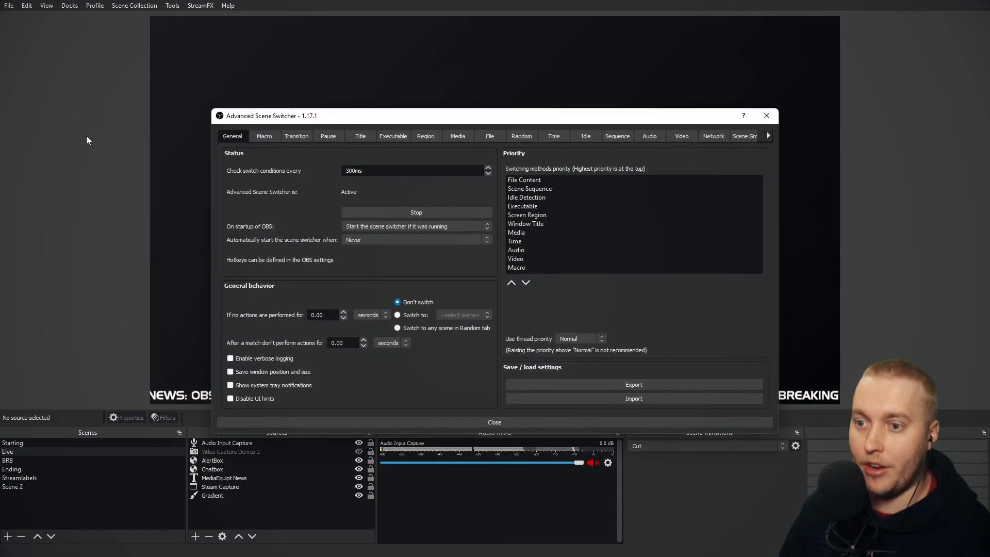
left_click_drag(404, 119, 379, 58)
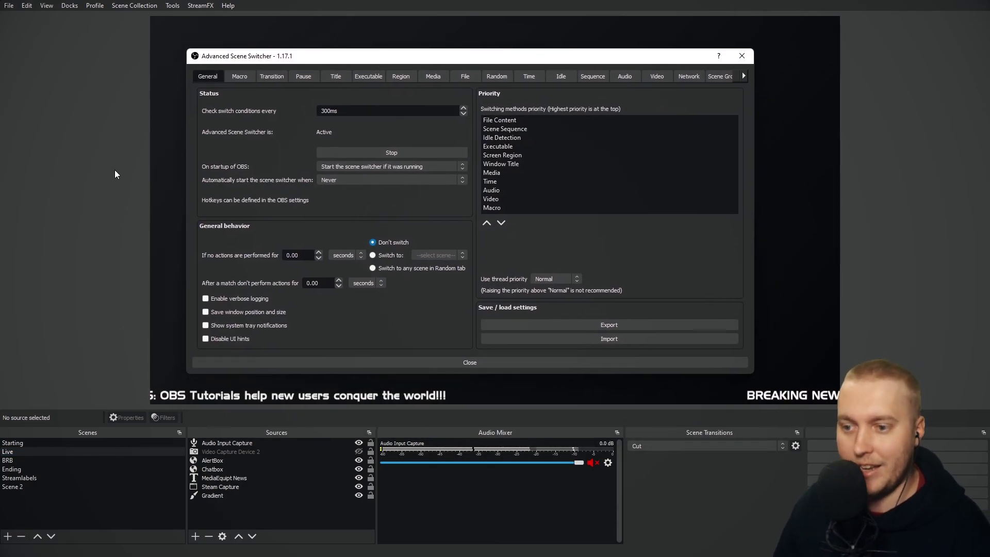